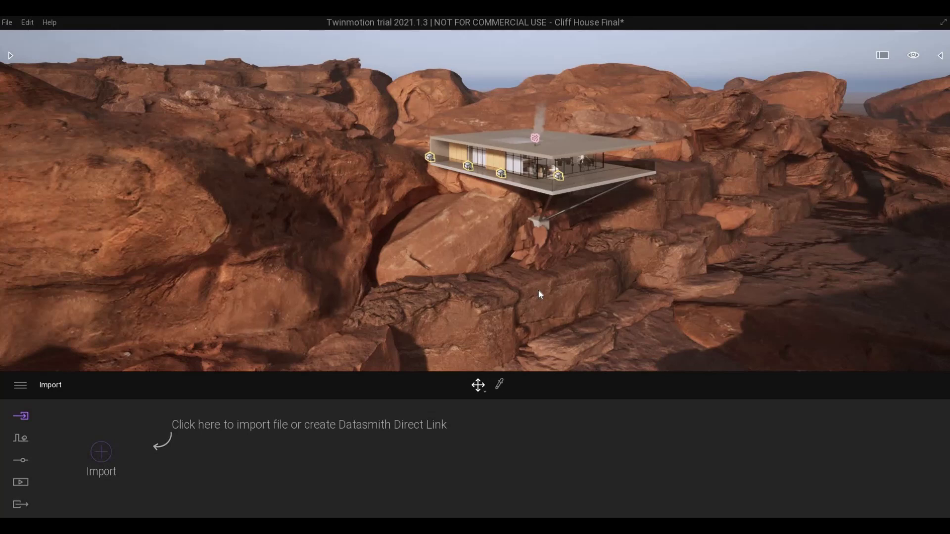
Open the asset library with an empty stretch of desert ground in view
{"action": "key", "text": "3"}
{"action": "key", "text": "d"}
{"action": "right_click_drag", "start_coordinate": [535, 295], "coordinate": [359, 241]}
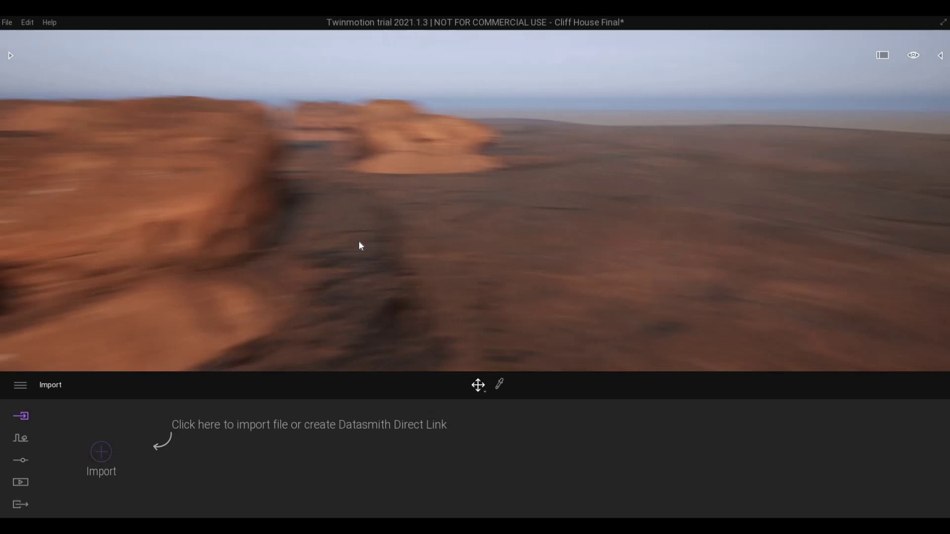
{"action": "key", "text": "d"}
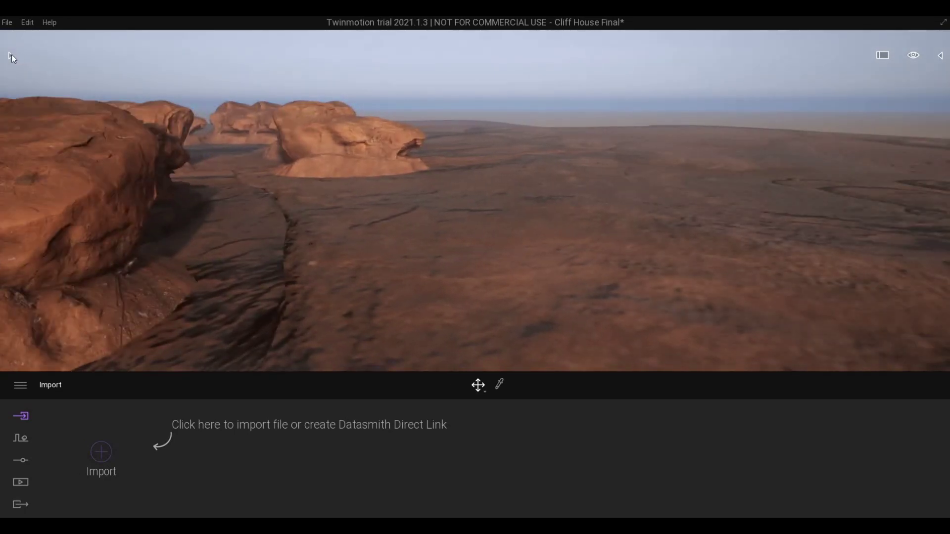
{"action": "left_click", "coordinate": [11, 56]}
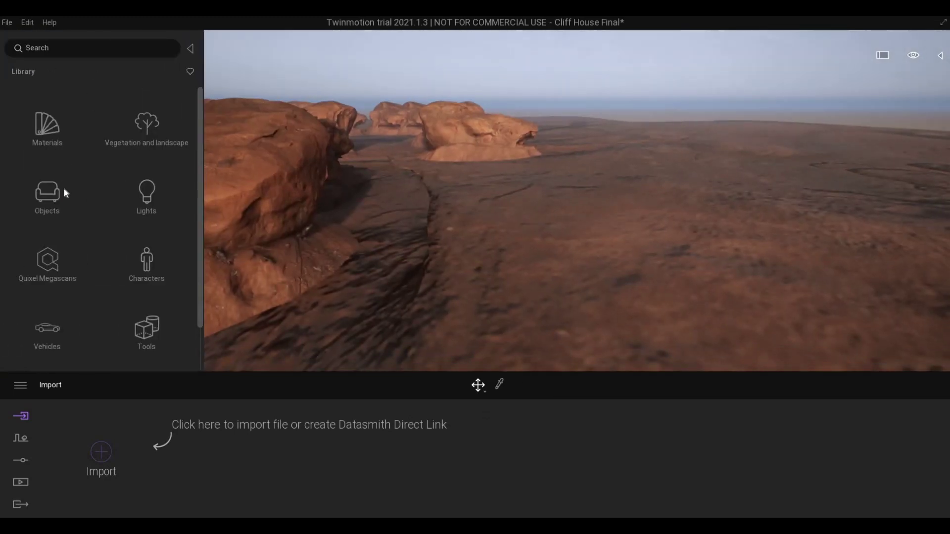
Check the main menu for the Epic Games sign-in option
{"action": "left_click", "coordinate": [20, 388]}
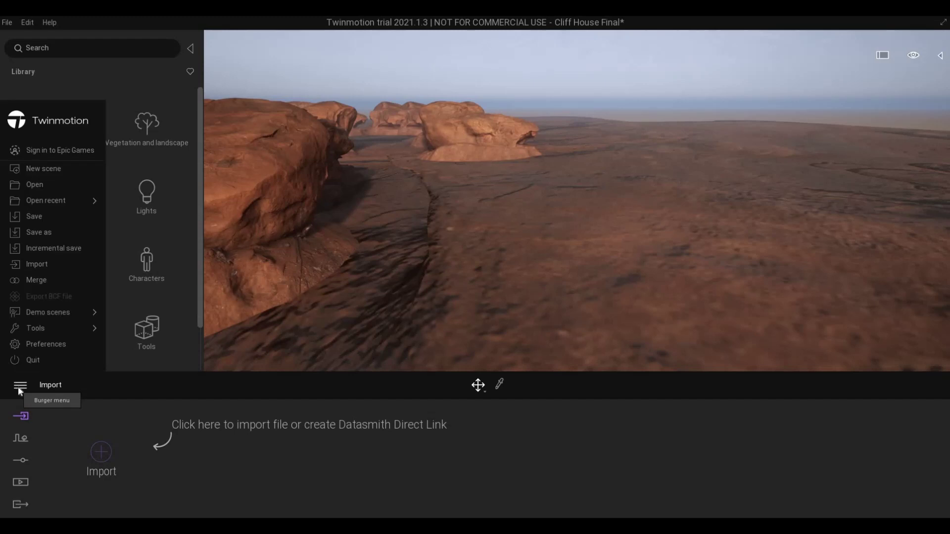
{"action": "left_click", "coordinate": [62, 147]}
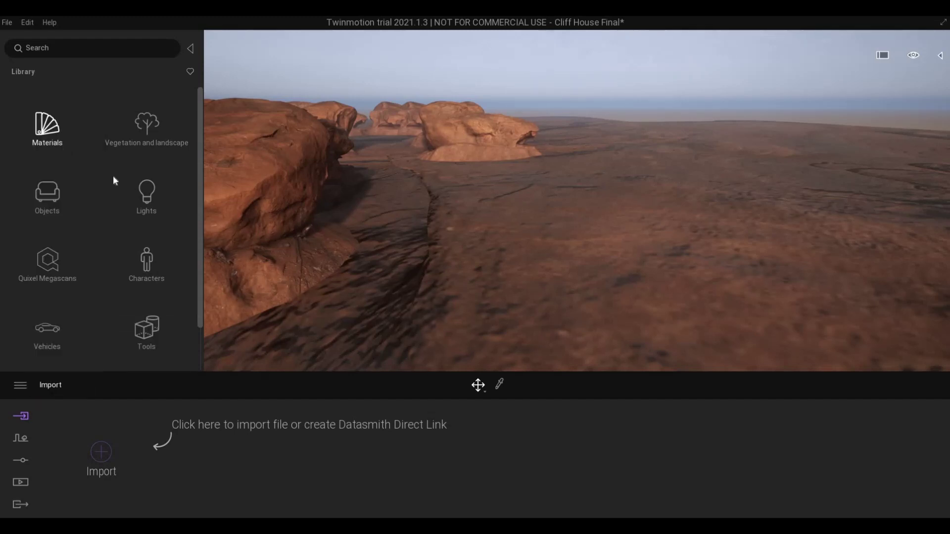
{"action": "left_click", "coordinate": [554, 311]}
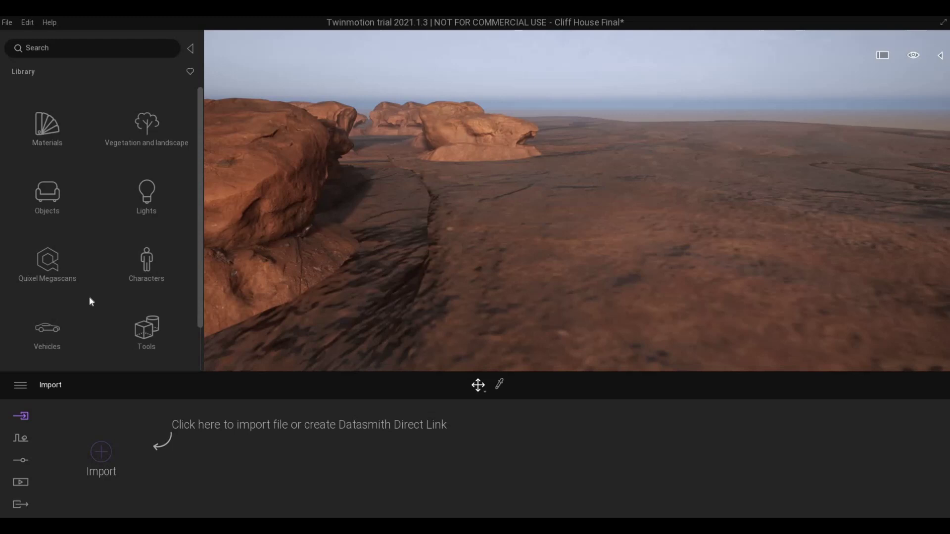
Open the Boulder category of the Quixel Megascans 3D assets, under Nature and Rock
{"action": "left_click", "coordinate": [45, 271]}
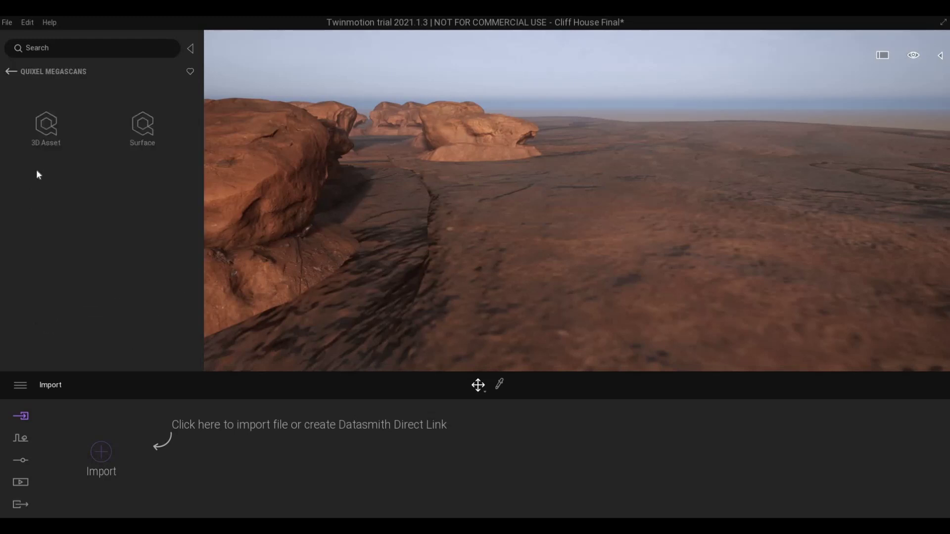
{"action": "left_click", "coordinate": [45, 132]}
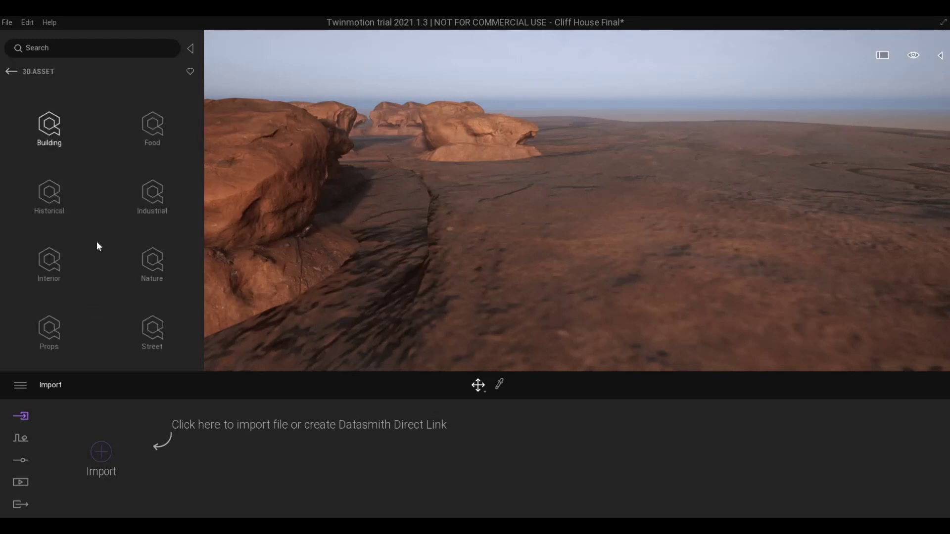
{"action": "left_click", "coordinate": [162, 266]}
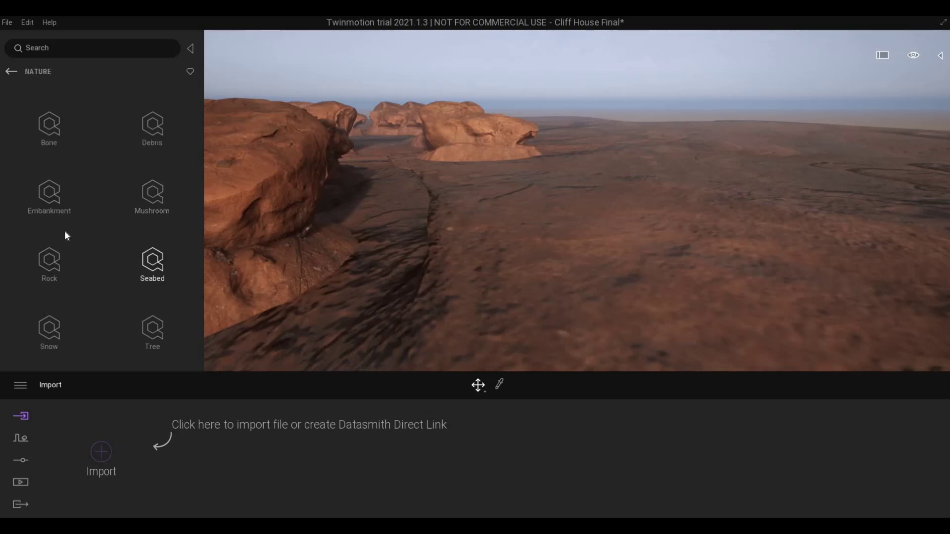
{"action": "left_click", "coordinate": [51, 266]}
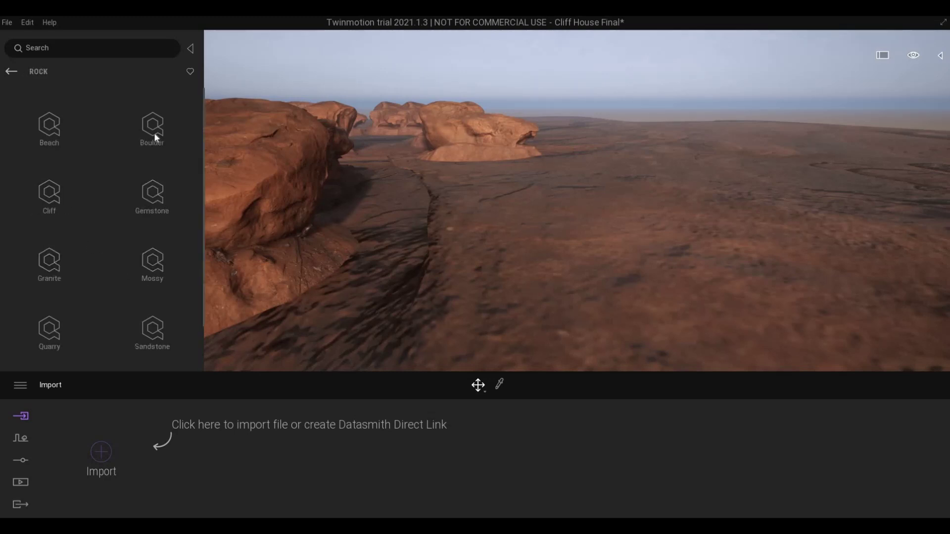
{"action": "left_click", "coordinate": [151, 132]}
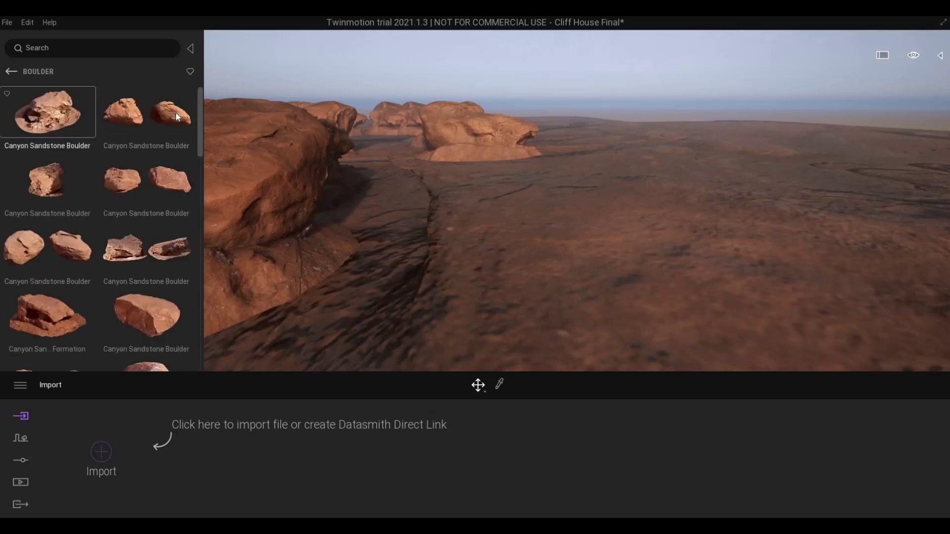
Download the layered Canyon Sandstone Boulder listed among the last sandstone models before the Mossy Boulder
{"action": "scroll", "coordinate": [139, 252], "scroll_direction": "down", "scroll_amount": 1}
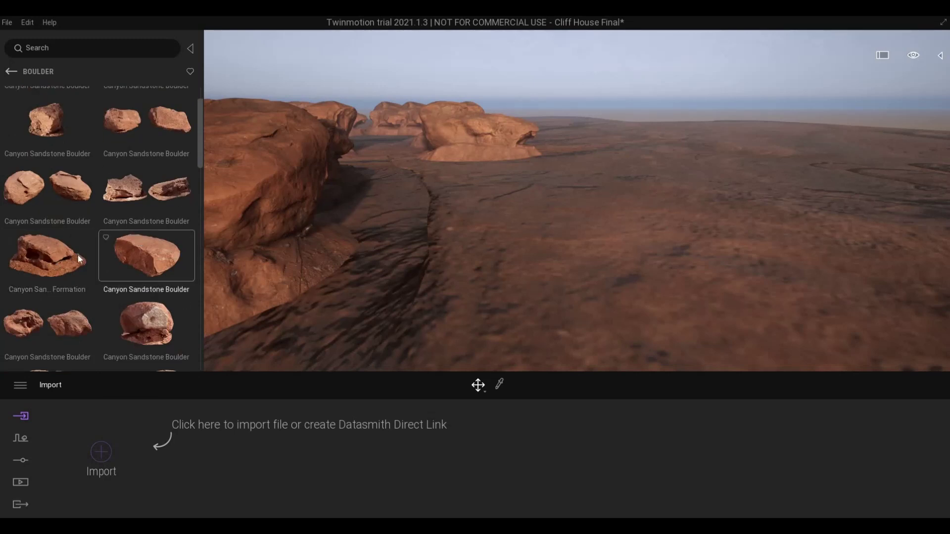
{"action": "scroll", "coordinate": [86, 293], "scroll_direction": "down", "scroll_amount": 1}
{"action": "scroll", "coordinate": [86, 293], "scroll_direction": "down", "scroll_amount": 4}
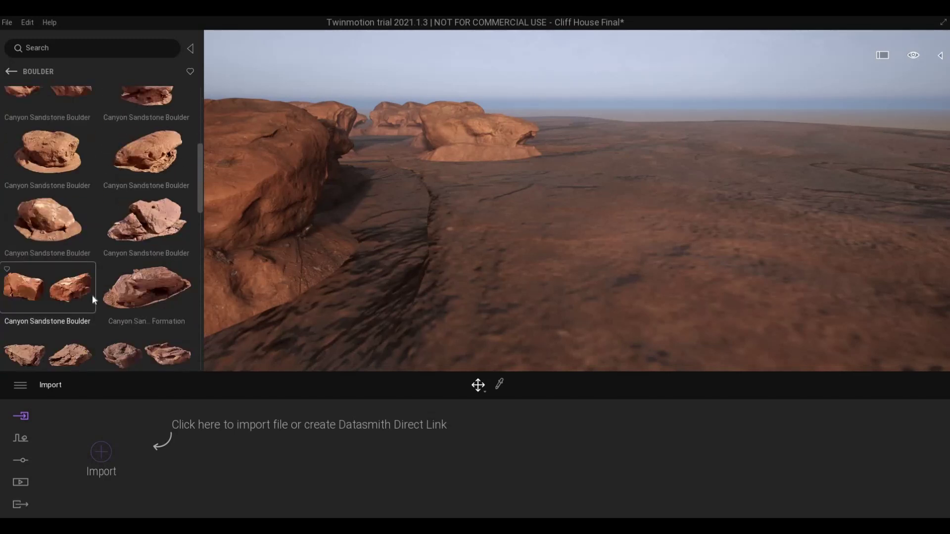
{"action": "scroll", "coordinate": [63, 296], "scroll_direction": "down", "scroll_amount": 2}
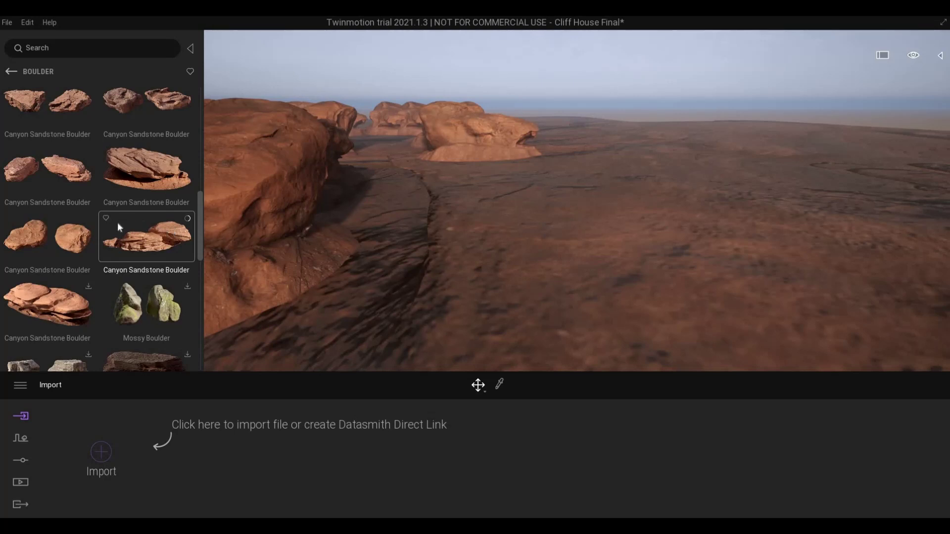
Place a rounded Canyon Sandstone Boulder from the library on the empty desert ground
{"action": "scroll", "coordinate": [117, 223], "scroll_direction": "up", "scroll_amount": 4}
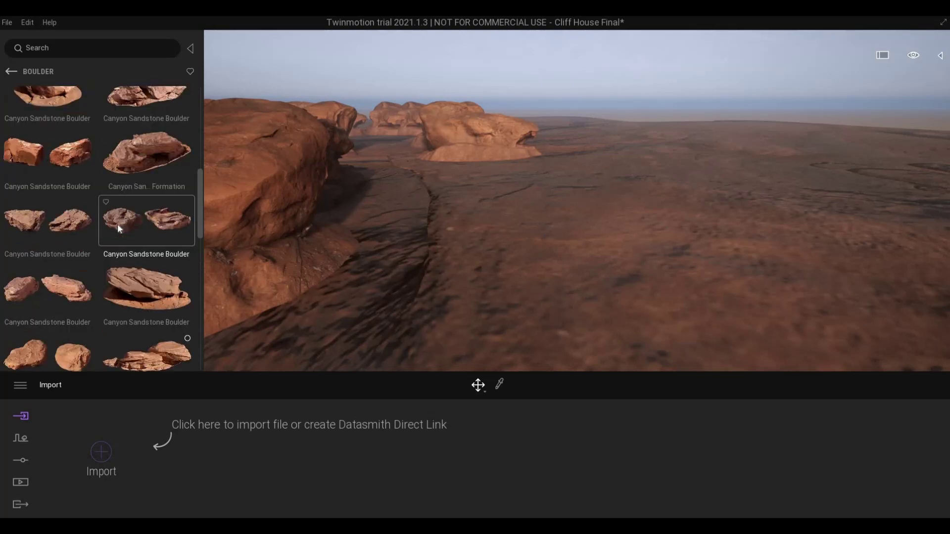
{"action": "right_click_drag", "start_coordinate": [417, 221], "coordinate": [418, 221]}
{"action": "left_click_drag", "start_coordinate": [47, 225], "coordinate": [476, 224]}
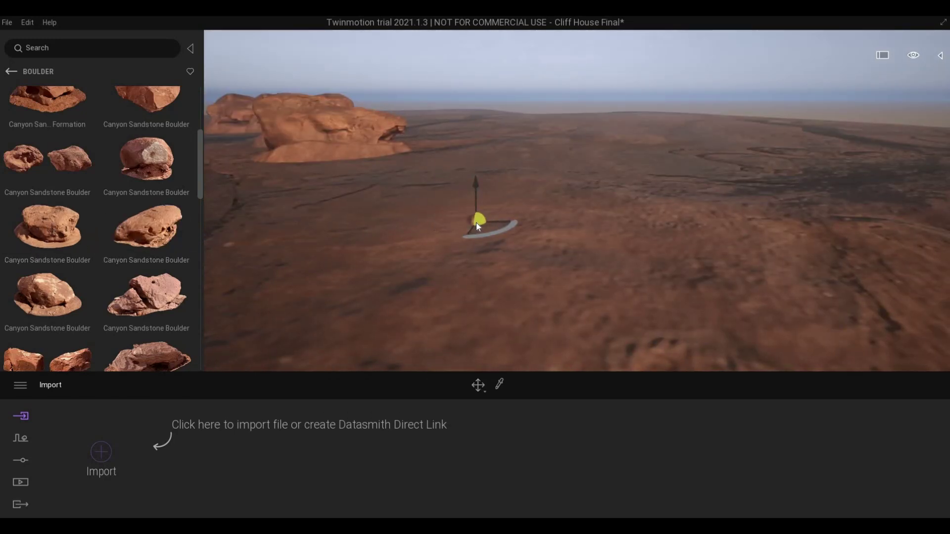
Scale the placed boulder up along all three axes, using a factor of 20
{"action": "left_click", "coordinate": [476, 223]}
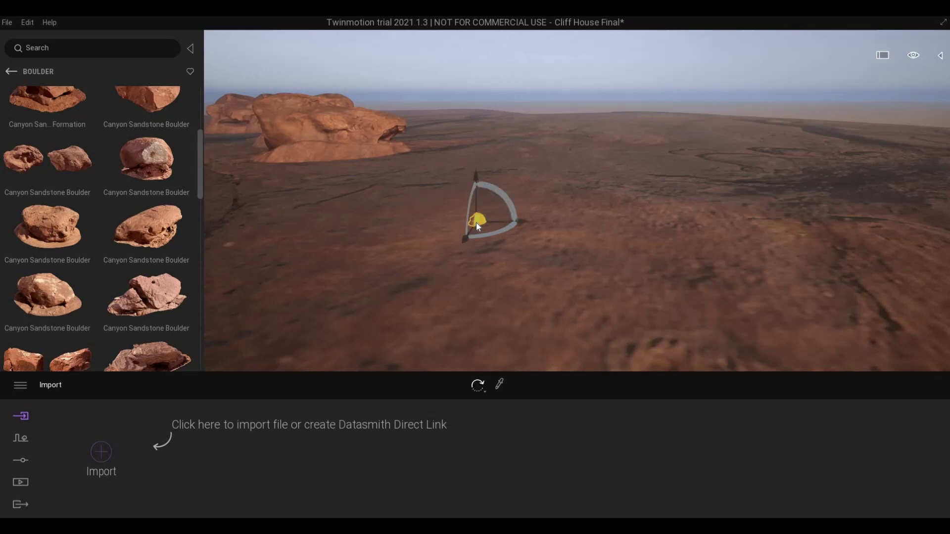
{"action": "left_click", "coordinate": [476, 222]}
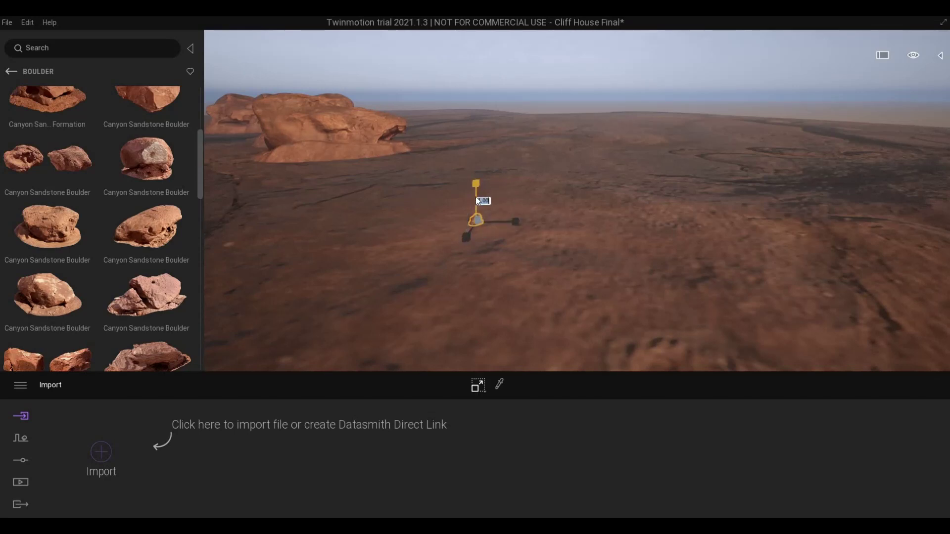
{"action": "key", "text": "Return"}
{"action": "key", "text": "Return"}
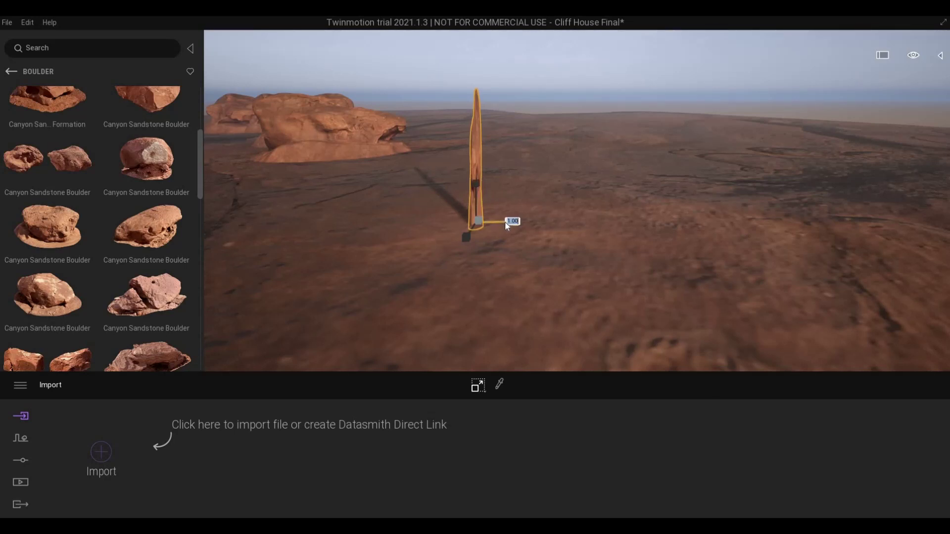
{"action": "type", "text": "20"}
{"action": "key", "text": "Return"}
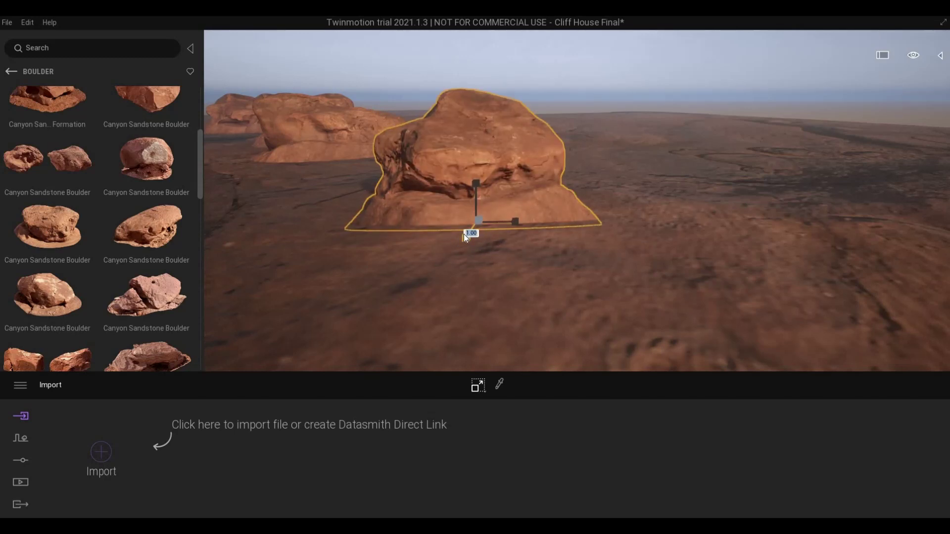
{"action": "key", "text": "Return"}
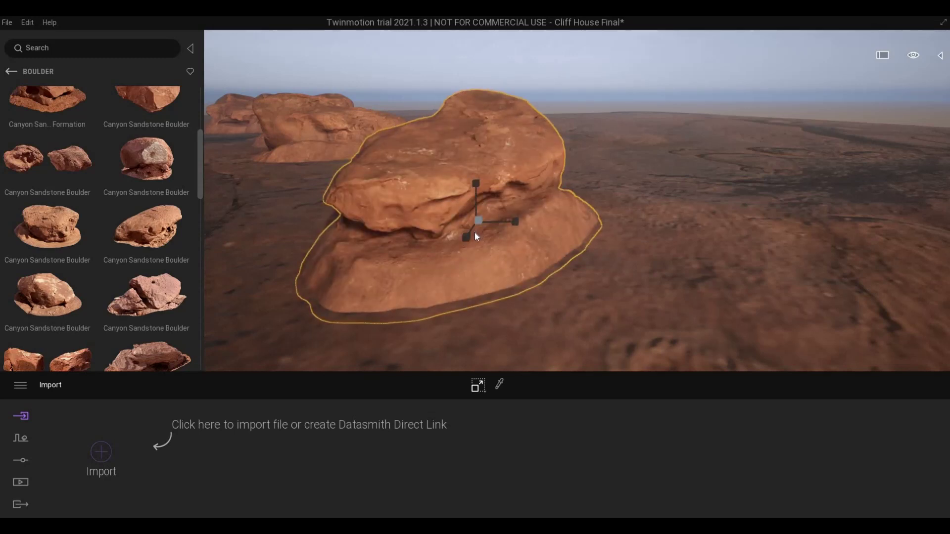
Move the enlarged boulder farther back on the open ground and rotate it about its vertical axis
{"action": "key", "text": "Tab"}
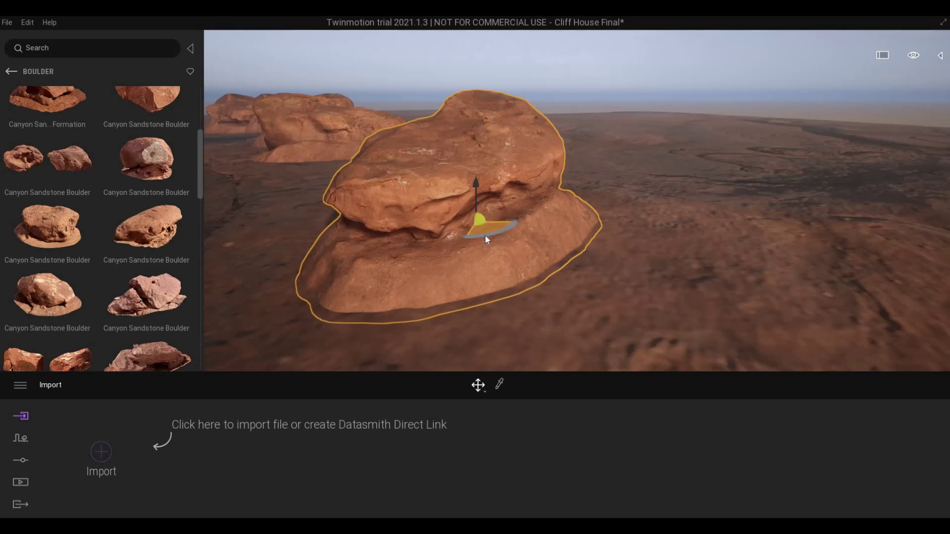
{"action": "left_click_drag", "start_coordinate": [553, 230], "coordinate": [583, 200]}
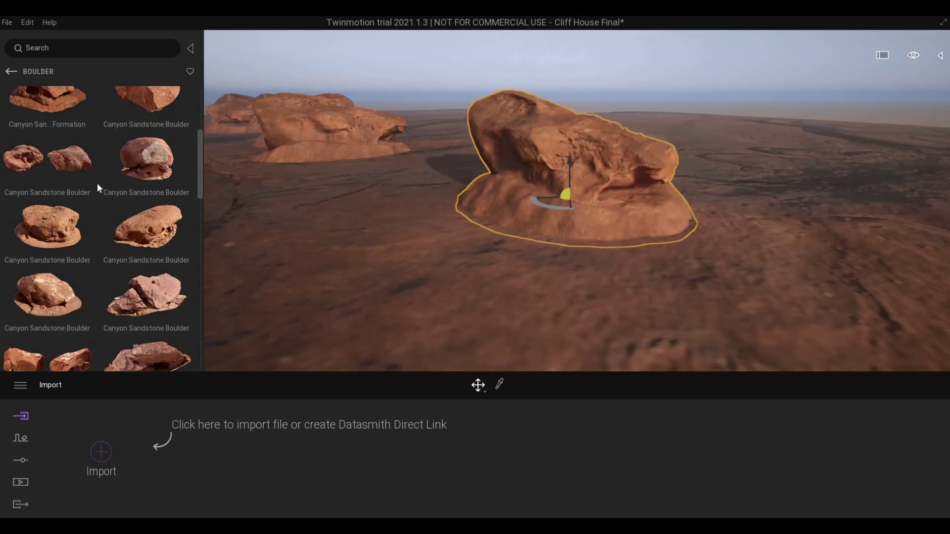
Duplicate the boulder so that the copy overlaps the original and extends the rock formation
{"action": "right_click_drag", "start_coordinate": [448, 292], "coordinate": [414, 281]}
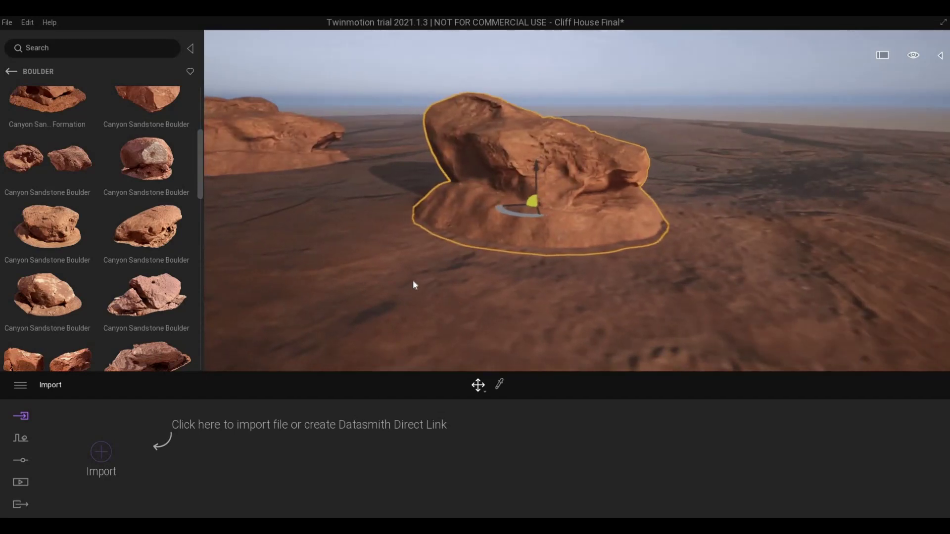
{"action": "key", "text": "w"}
{"action": "scroll", "coordinate": [57, 200], "scroll_direction": "up", "scroll_amount": 5}
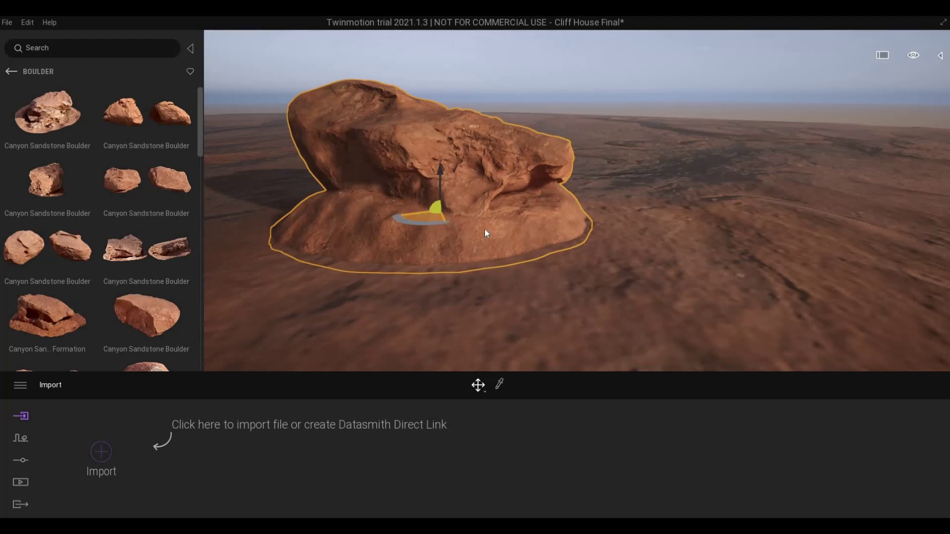
{"action": "left_click_drag", "start_coordinate": [485, 230], "coordinate": [542, 232], "text": "shift"}
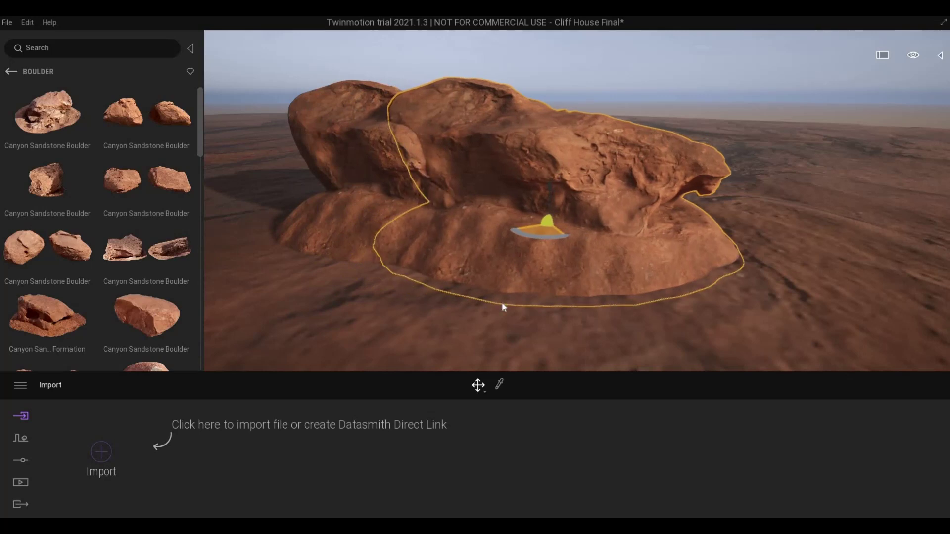
{"action": "left_click", "coordinate": [444, 329]}
Create one more instance of the duplicated boulder, spaced about 30.36 m along the row
{"action": "right_click_drag", "start_coordinate": [455, 216], "coordinate": [418, 215]}
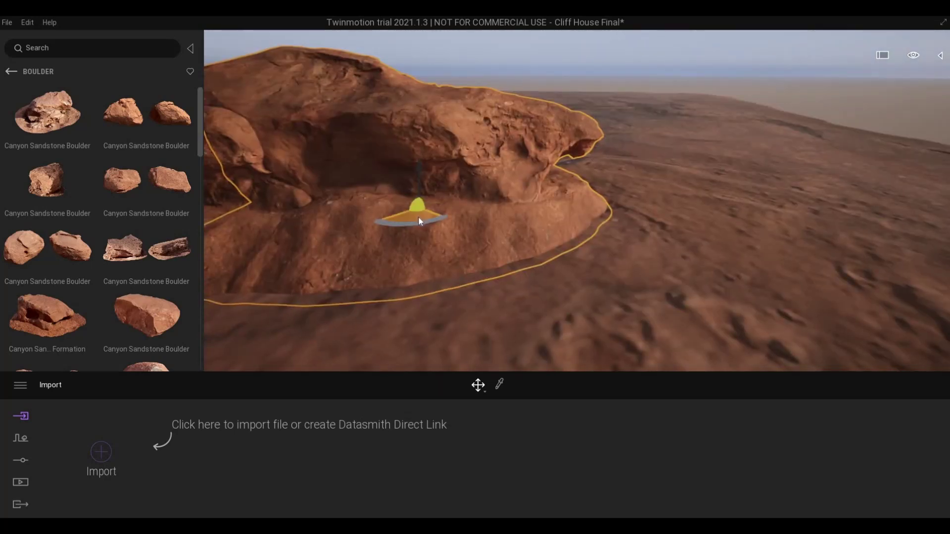
{"action": "left_click_drag", "start_coordinate": [472, 220], "coordinate": [571, 208], "text": "shift"}
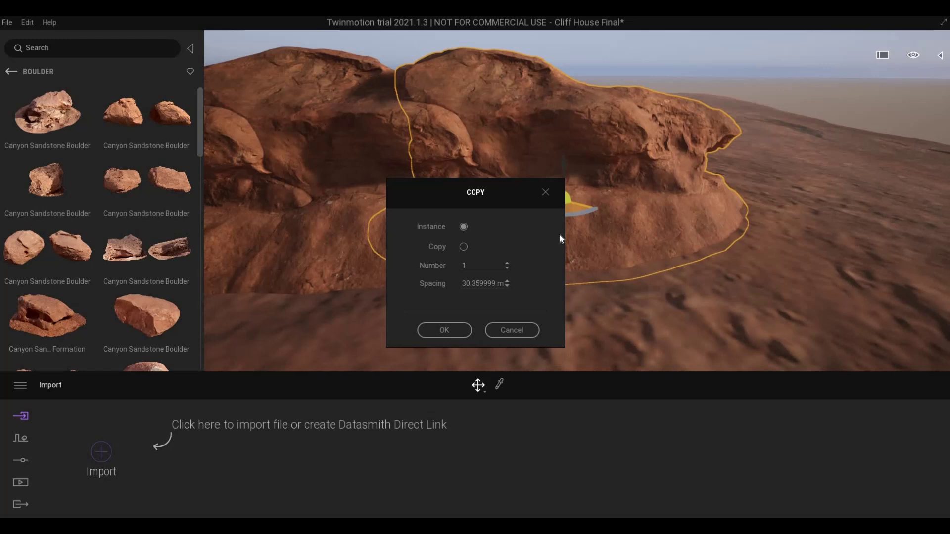
{"action": "key", "text": "Return"}
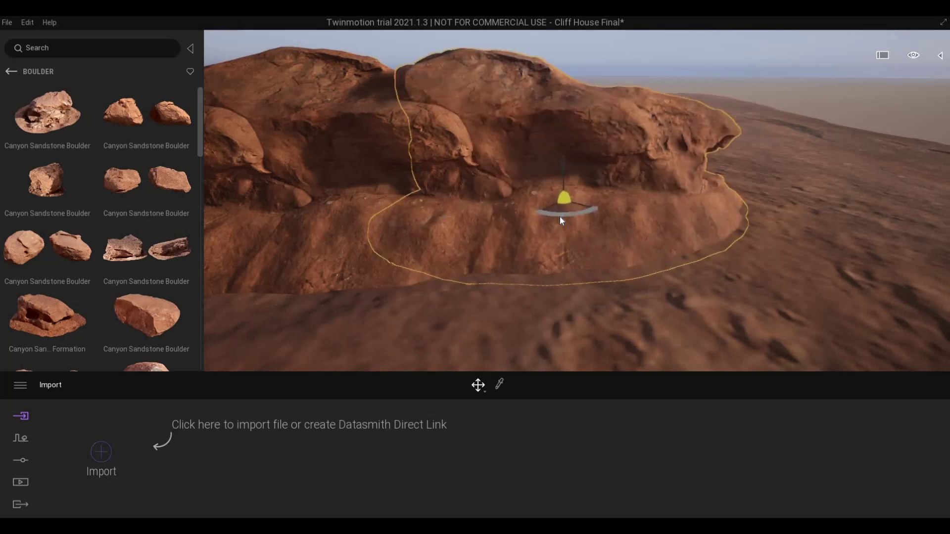
Rotate the newest boulder instance by about -50 degrees around its vertical axis
{"action": "left_click", "coordinate": [559, 216]}
{"action": "left_click_drag", "start_coordinate": [582, 219], "coordinate": [596, 219]}
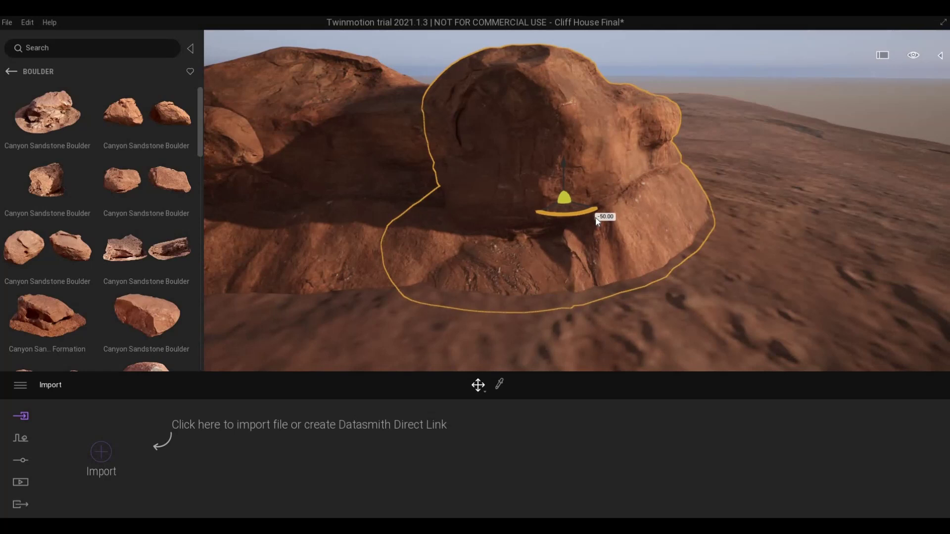
{"action": "middle_click_drag", "start_coordinate": [515, 297], "coordinate": [575, 297]}
{"action": "key", "text": "s"}
{"action": "right_click_drag", "start_coordinate": [516, 308], "coordinate": [495, 302]}
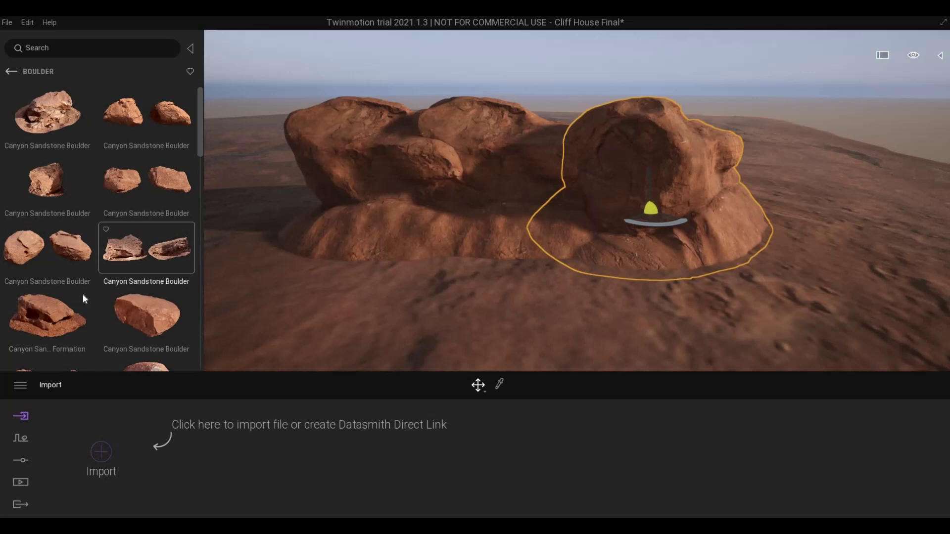
Inspect the rocks around the cliff house, selecting the large rock formation beside it
{"action": "scroll", "coordinate": [82, 294], "scroll_direction": "down", "scroll_amount": 3}
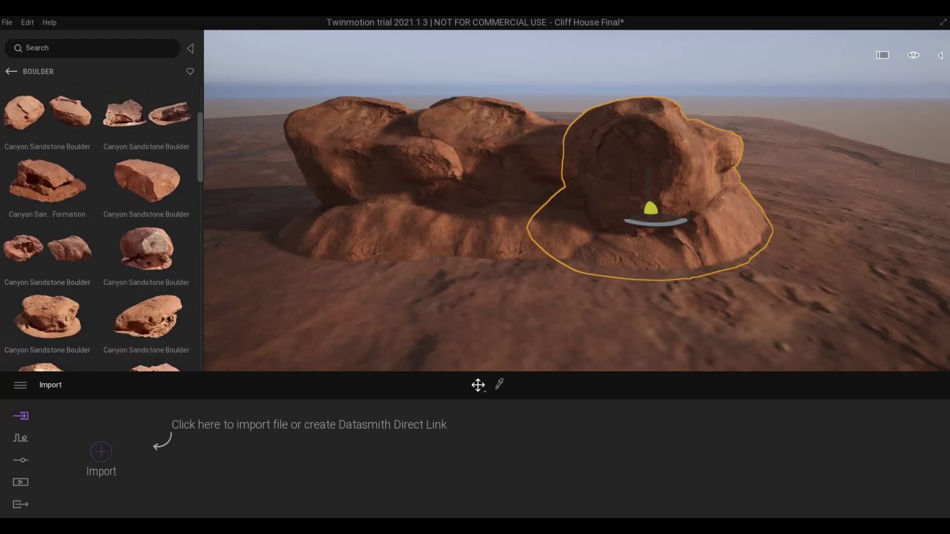
{"action": "right_click_drag", "start_coordinate": [651, 207], "coordinate": [522, 290]}
{"action": "key", "text": "w"}
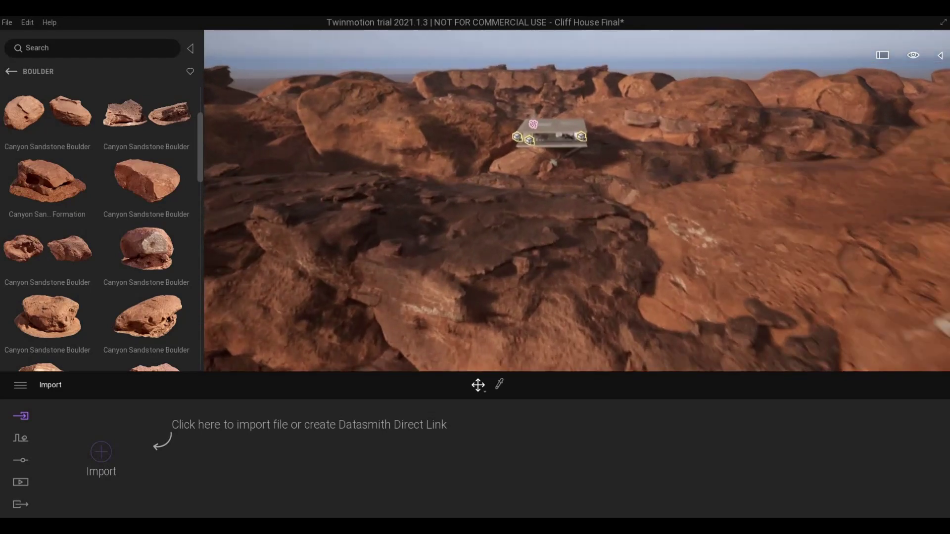
{"action": "key", "text": "w"}
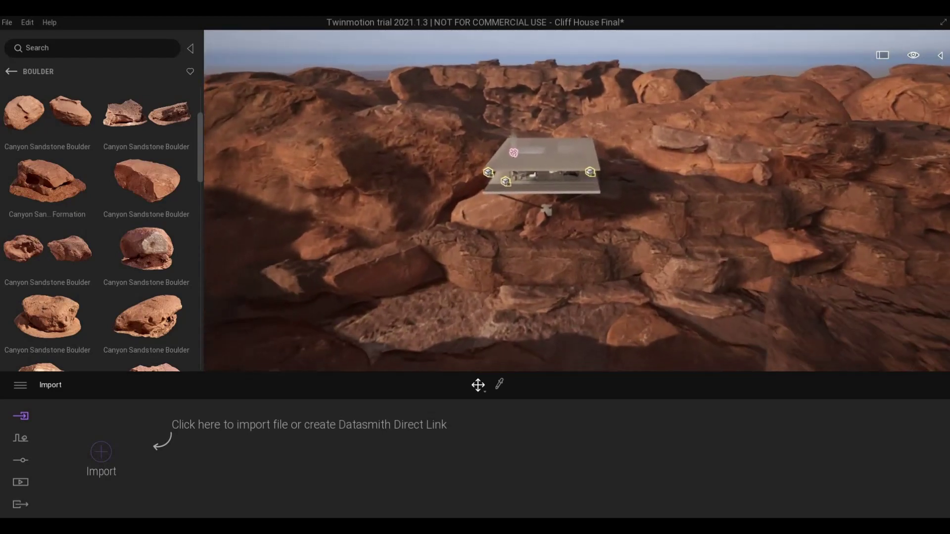
{"action": "key", "text": "w"}
{"action": "right_click_drag", "start_coordinate": [548, 255], "coordinate": [653, 241]}
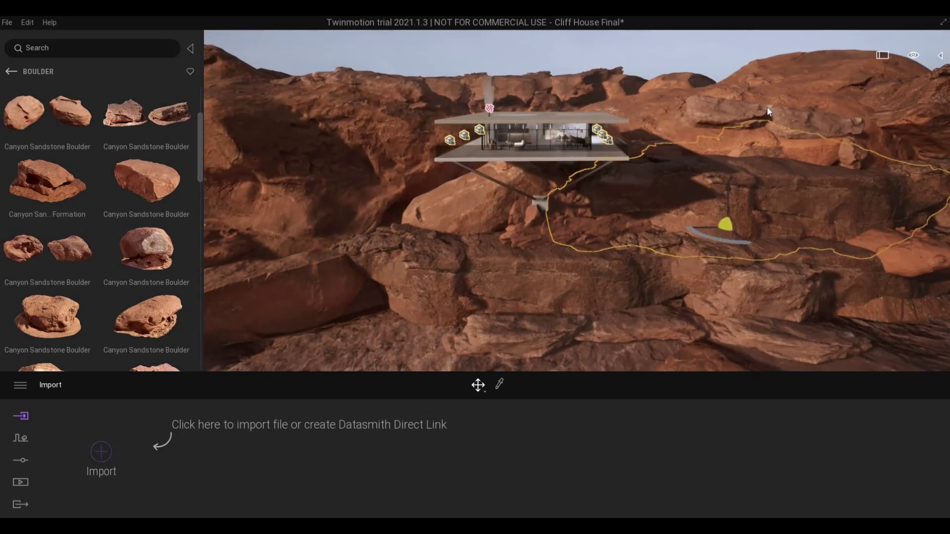
Select individual rocks around and below the cliff house to examine how the formation is assembled
{"action": "left_click", "coordinate": [767, 106]}
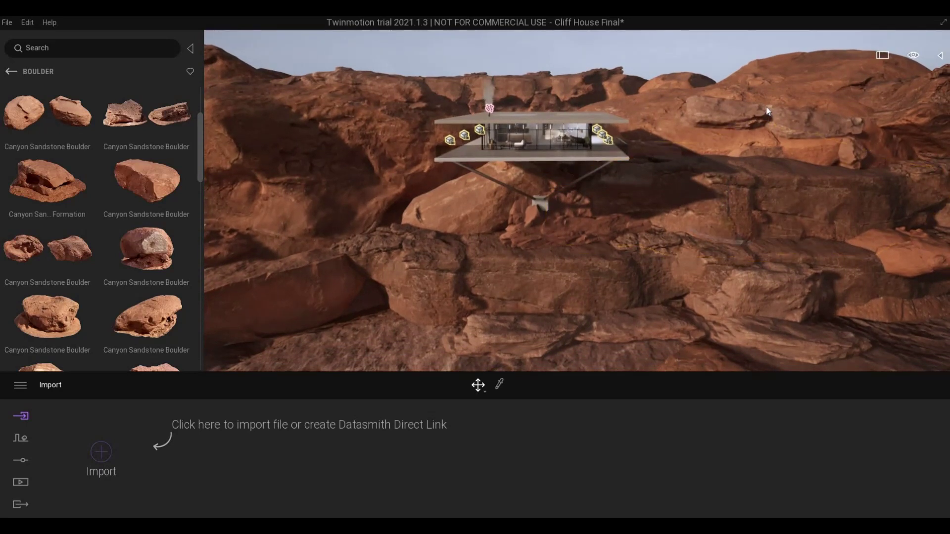
{"action": "left_click", "coordinate": [826, 129]}
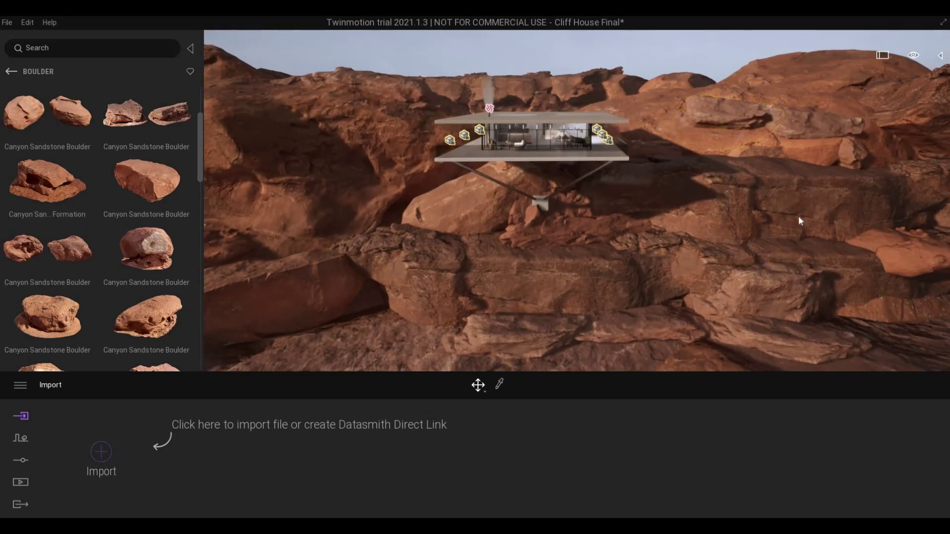
{"action": "left_click", "coordinate": [532, 299]}
{"action": "left_click", "coordinate": [792, 271]}
{"action": "left_click", "coordinate": [791, 270]}
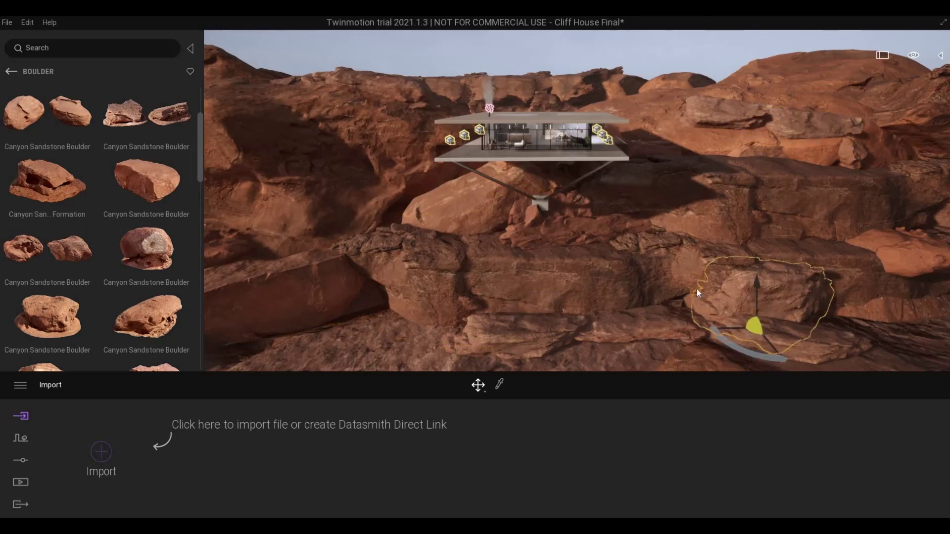
{"action": "key", "text": "Delete"}
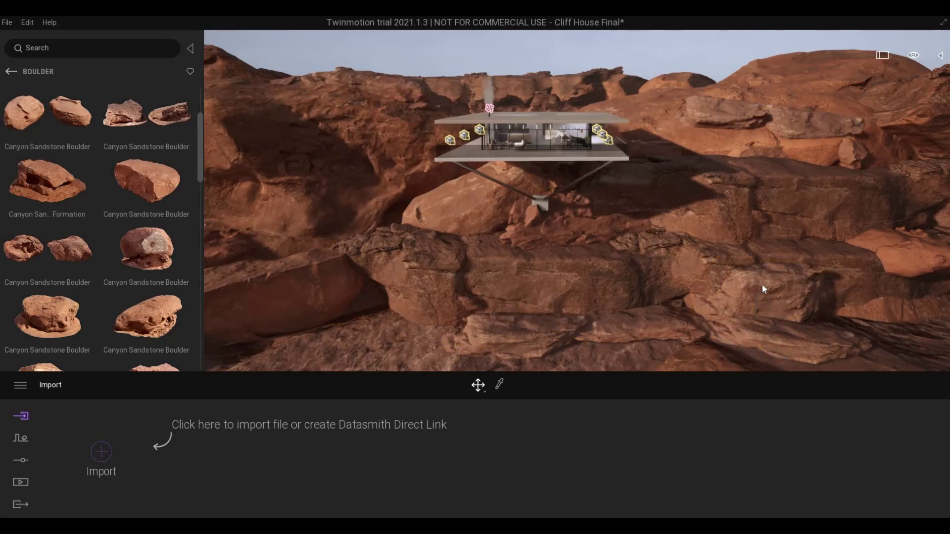
Shift the boulder in the lower rock ledge beside the cliff house slightly sideways along the ground, then deselect it
{"action": "left_click", "coordinate": [760, 334]}
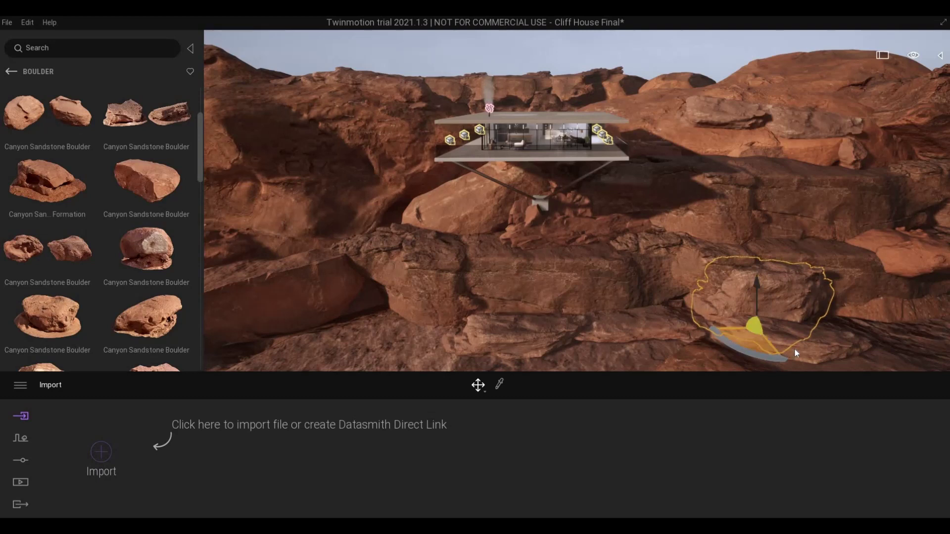
{"action": "left_click_drag", "start_coordinate": [794, 349], "coordinate": [771, 338]}
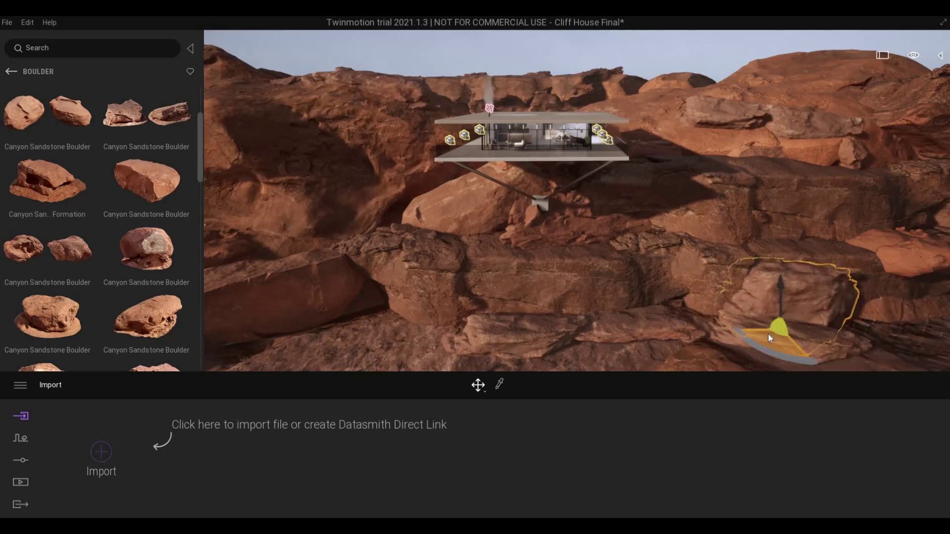
{"action": "left_click_drag", "start_coordinate": [769, 334], "coordinate": [765, 337]}
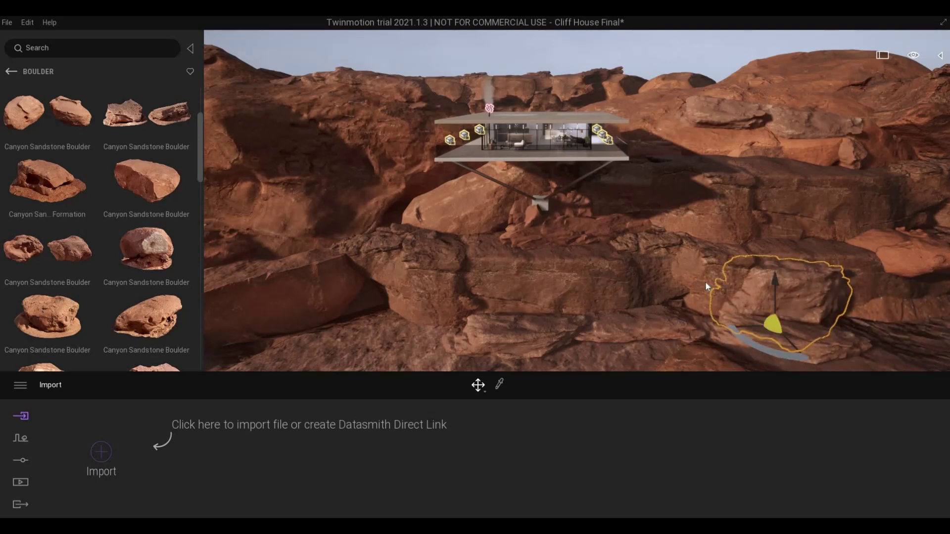
{"action": "key", "text": "Escape"}
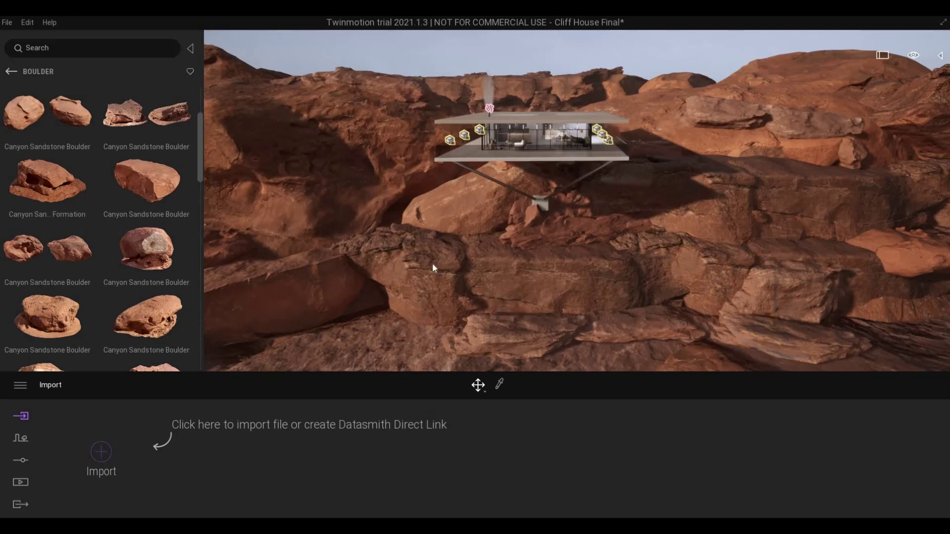
Examine the smaller rocks beside and below the cliff house and the large ground rock that they rest on
{"action": "right_click_drag", "start_coordinate": [432, 263], "coordinate": [360, 224]}
{"action": "left_click", "coordinate": [356, 228]}
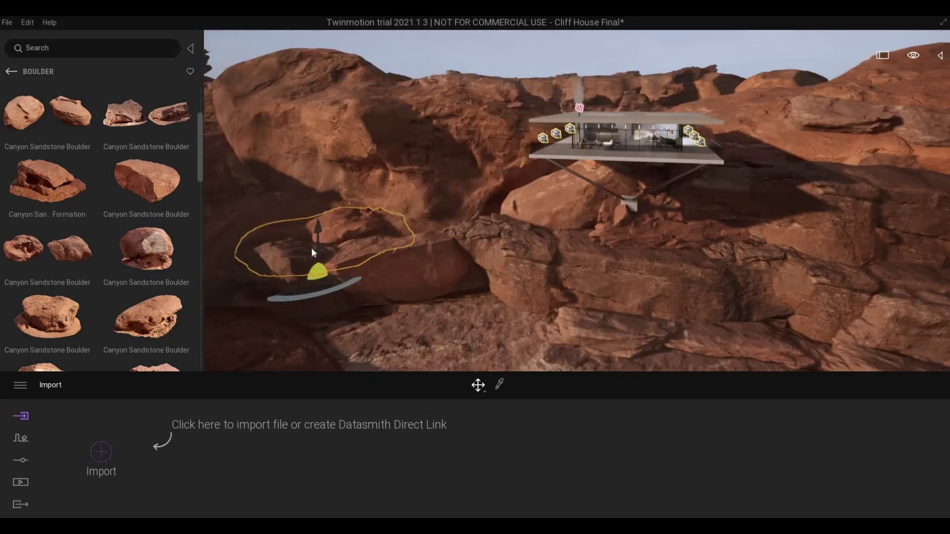
{"action": "left_click", "coordinate": [288, 261]}
{"action": "left_click", "coordinate": [414, 262]}
{"action": "left_click", "coordinate": [425, 259]}
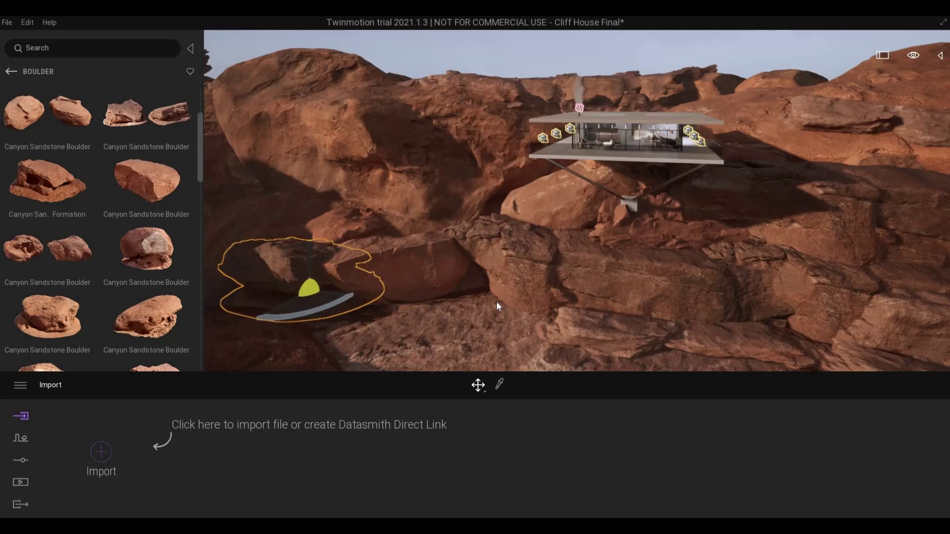
{"action": "left_click", "coordinate": [590, 322]}
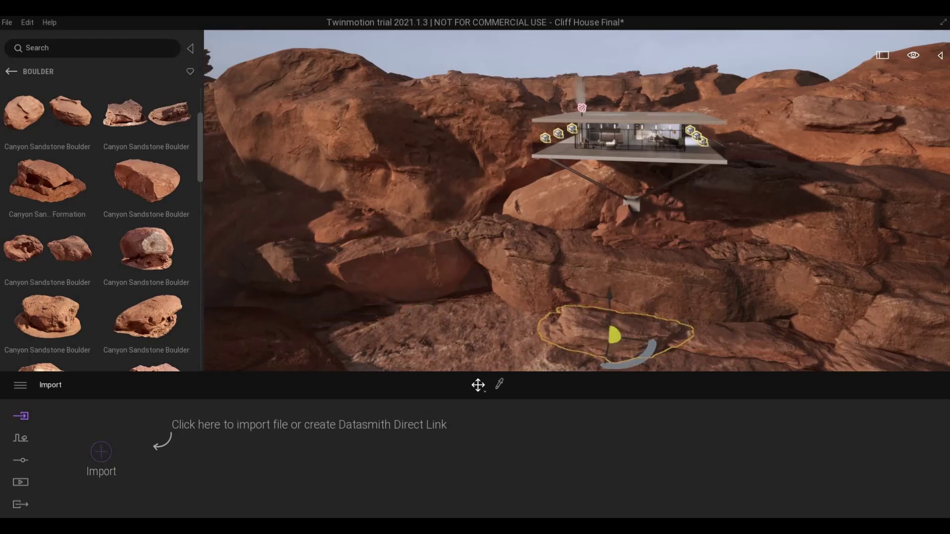
{"action": "right_click_drag", "start_coordinate": [608, 258], "coordinate": [421, 294]}
{"action": "left_click", "coordinate": [555, 250]}
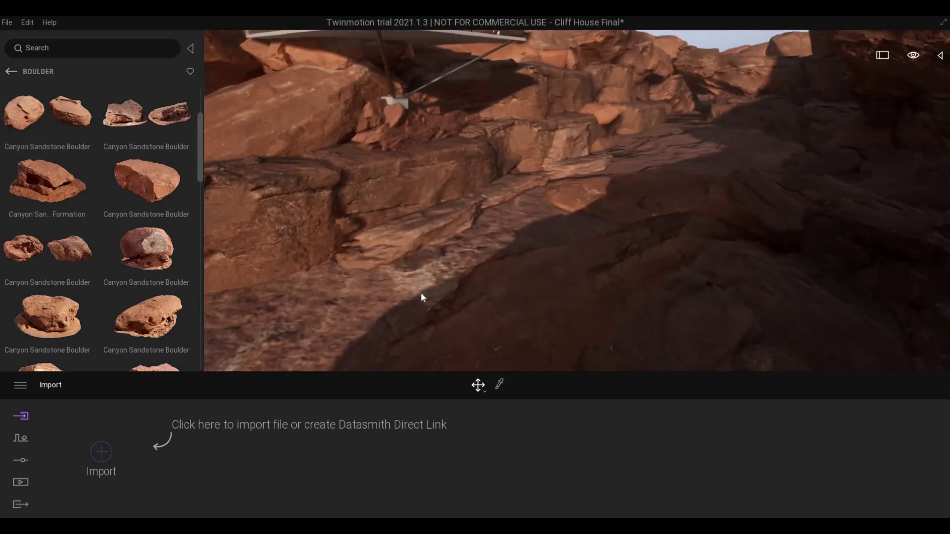
{"action": "left_click", "coordinate": [422, 294]}
{"action": "scroll", "coordinate": [423, 293], "scroll_direction": "down", "scroll_amount": 5}
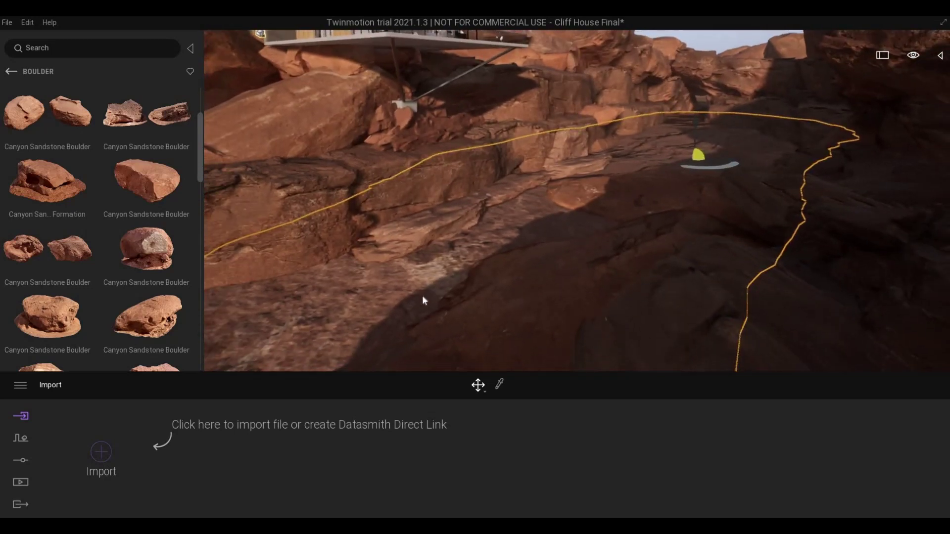
{"action": "scroll", "coordinate": [423, 297], "scroll_direction": "down", "scroll_amount": 5}
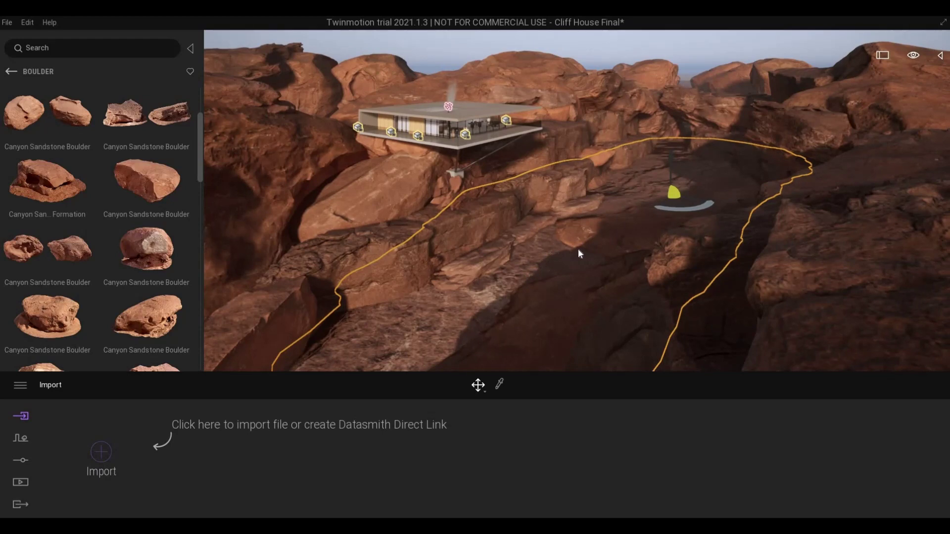
Place an angular Canyon Sandstone Boulder on the open flat ground beyond the rocky terrain
{"action": "mouse_move", "coordinate": [578, 249]}
{"action": "right_mouse_down"}
{"action": "mouse_move", "coordinate": [626, 240]}
{"action": "mouse_move", "coordinate": [632, 216]}
{"action": "mouse_move", "coordinate": [575, 263]}
{"action": "right_mouse_up"}
{"action": "scroll", "coordinate": [603, 242], "scroll_direction": "up", "scroll_amount": 5}
{"action": "key", "text": "w"}
{"action": "key", "text": "e"}
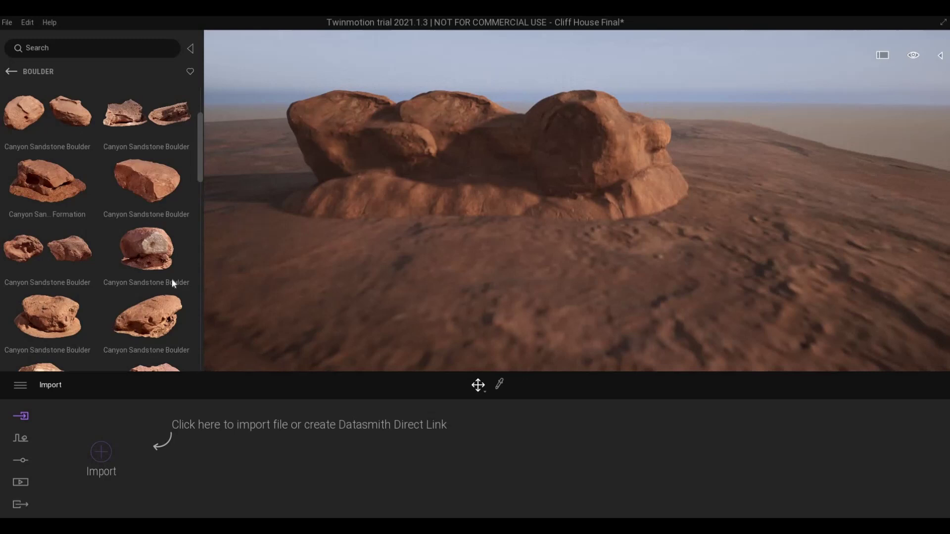
{"action": "left_click", "coordinate": [130, 245]}
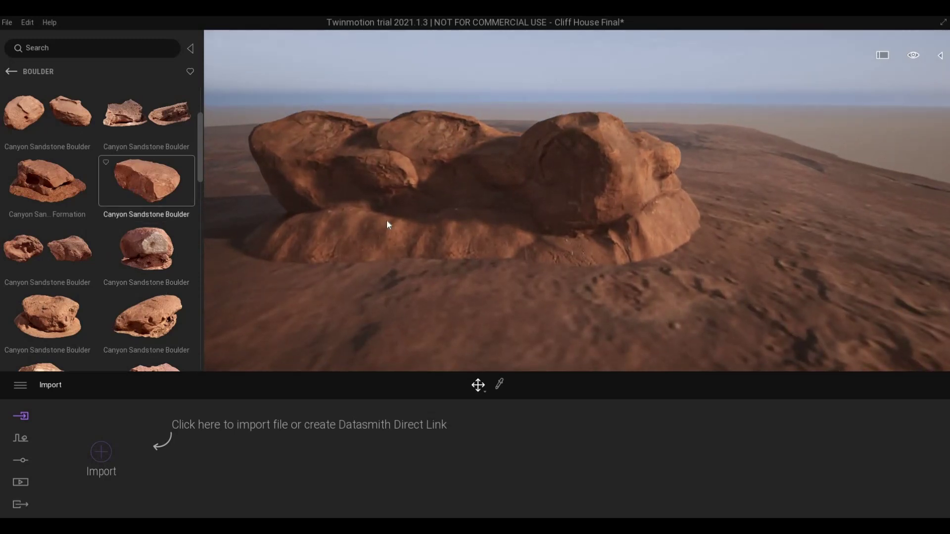
{"action": "key", "text": "w"}
{"action": "right_click_drag", "start_coordinate": [594, 241], "coordinate": [742, 257]}
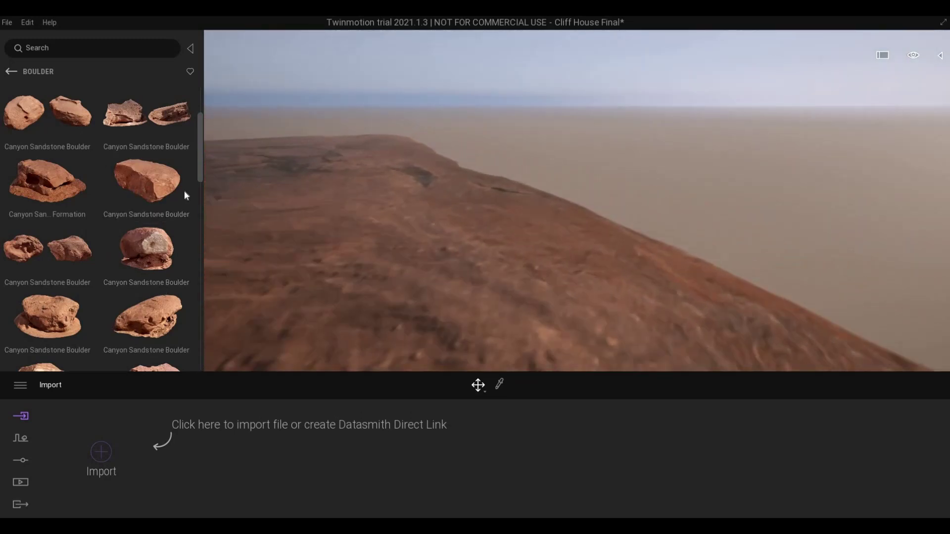
{"action": "left_click_drag", "start_coordinate": [184, 190], "coordinate": [559, 252]}
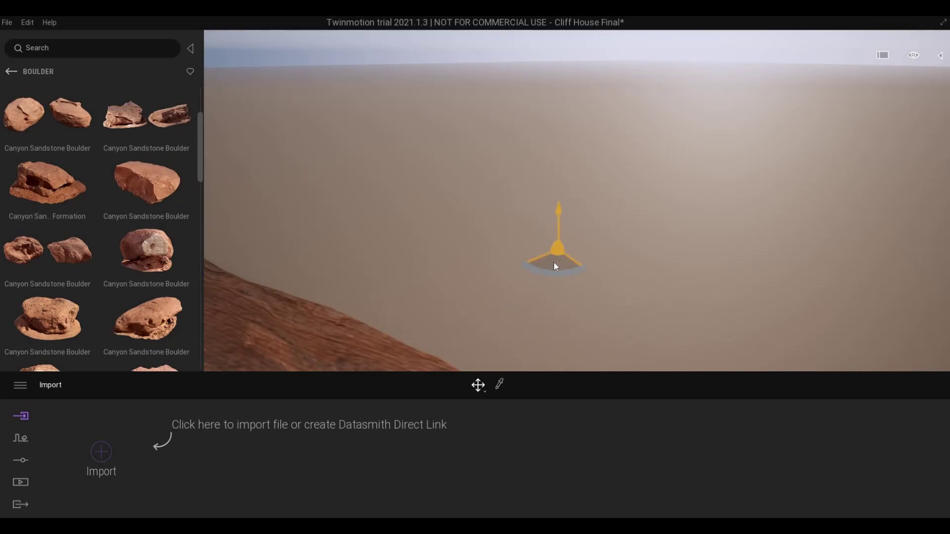
Scale the placed boulder to 100 along one horizontal axis and enlarge it along the other into a broad slab
{"action": "key", "text": "e"}
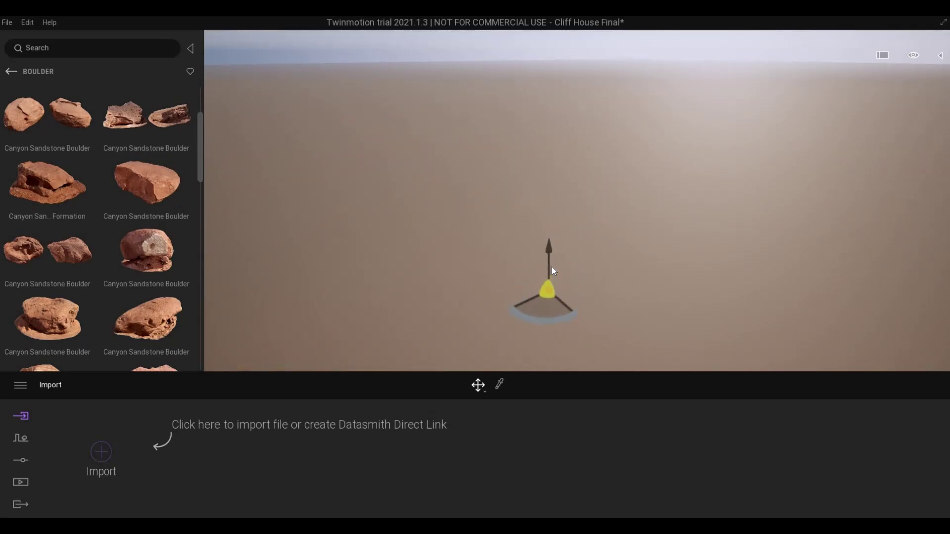
{"action": "key", "text": "q"}
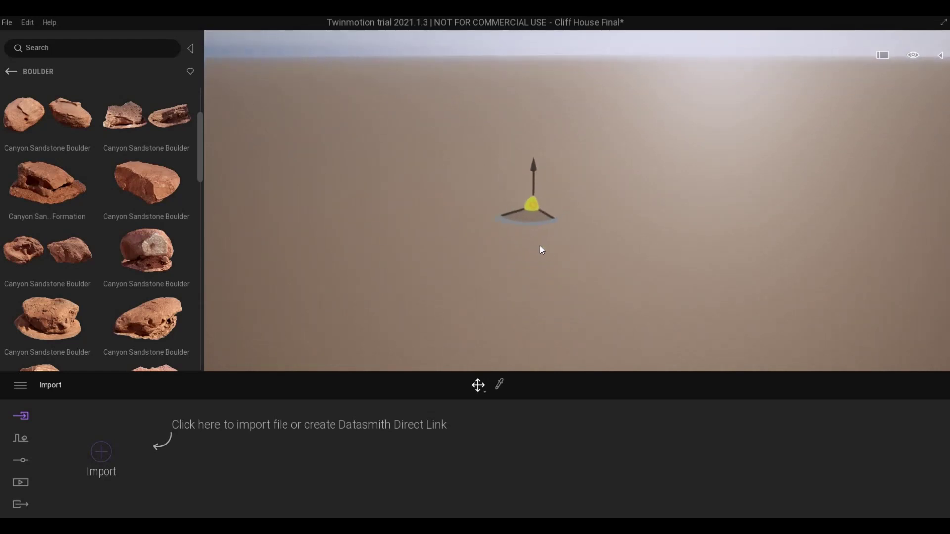
{"action": "key", "text": "space"}
{"action": "key", "text": "space"}
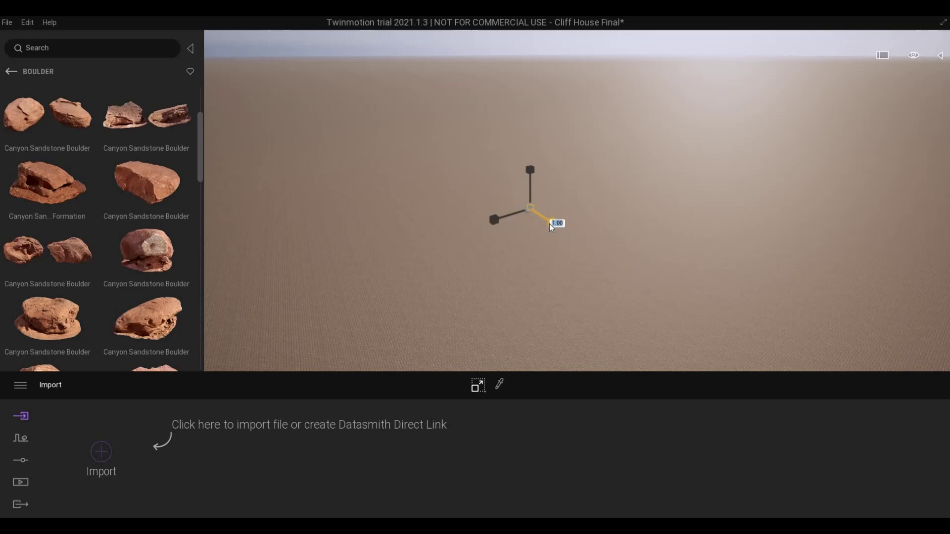
{"action": "type", "text": "100"}
{"action": "key", "text": "Return"}
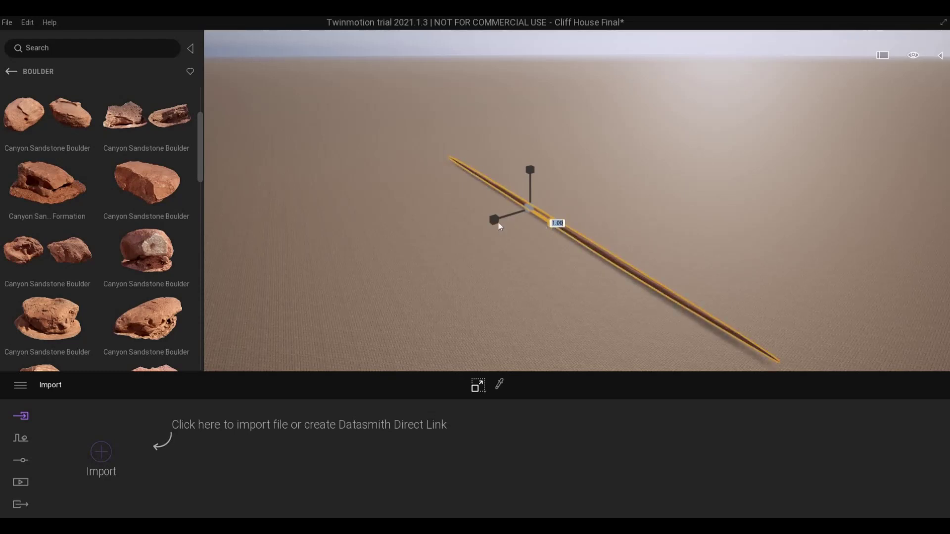
{"action": "left_click", "coordinate": [498, 221]}
{"action": "key", "text": "Return"}
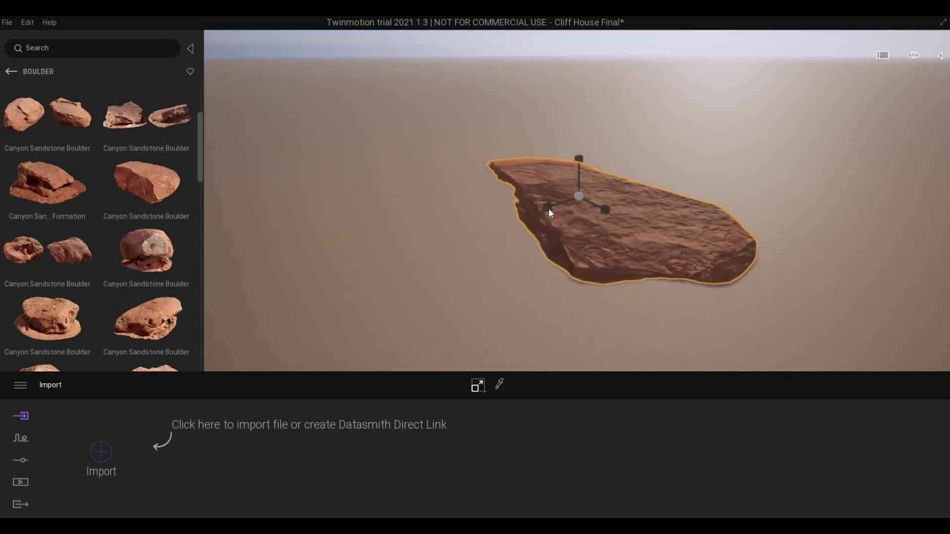
Stretch the slab further along both horizontal axes and slightly adjust its vertical scale to form a large ground surface
{"action": "left_click_drag", "start_coordinate": [549, 210], "coordinate": [413, 271]}
{"action": "left_click_drag", "start_coordinate": [602, 214], "coordinate": [720, 270]}
{"action": "key", "text": "s"}
{"action": "right_click_drag", "start_coordinate": [614, 264], "coordinate": [727, 222]}
{"action": "key", "text": "q"}
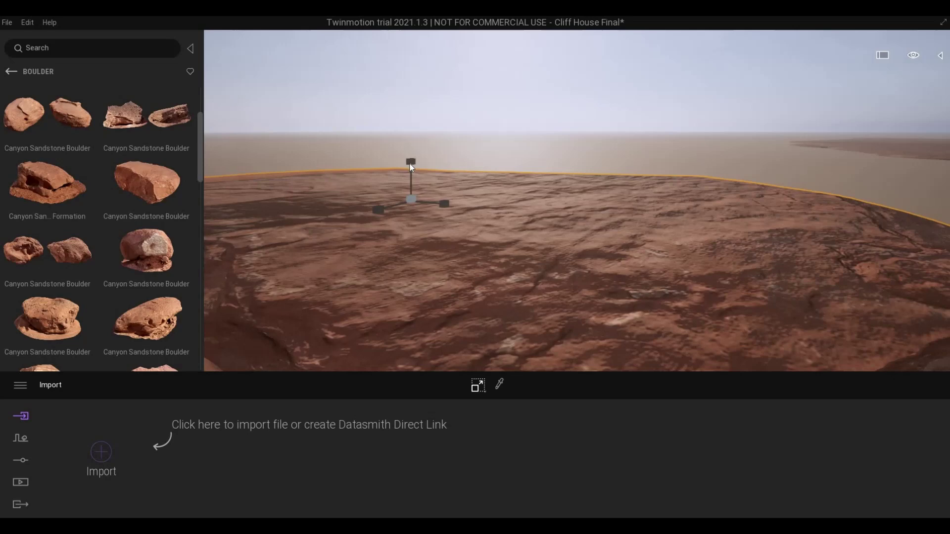
{"action": "left_click_drag", "start_coordinate": [411, 166], "coordinate": [412, 166]}
Examine the enlarged slab's surface and edge up close, and compare it with the finished canyon around the cliff house
{"action": "right_click_drag", "start_coordinate": [455, 214], "coordinate": [502, 274]}
{"action": "right_click_drag", "start_coordinate": [238, 246], "coordinate": [213, 261]}
{"action": "key", "text": "q"}
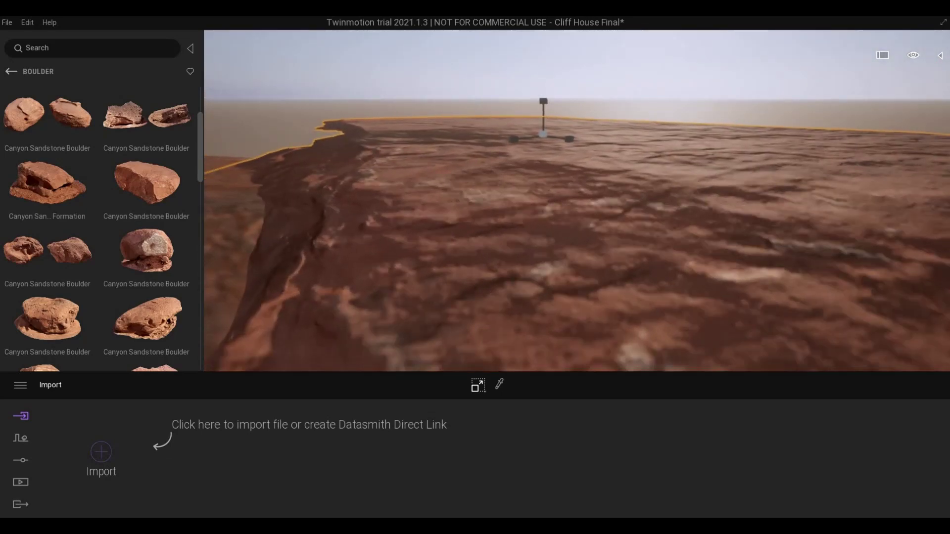
{"action": "key", "text": "e"}
{"action": "right_click_drag", "start_coordinate": [396, 264], "coordinate": [347, 280]}
{"action": "key", "text": "e"}
{"action": "key", "text": "w"}
{"action": "key", "text": "w"}
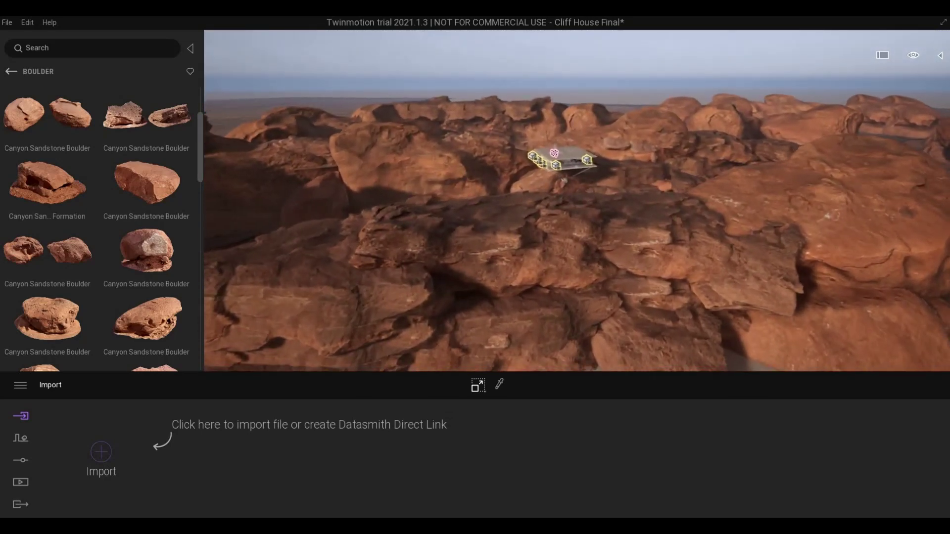
{"action": "key", "text": "w"}
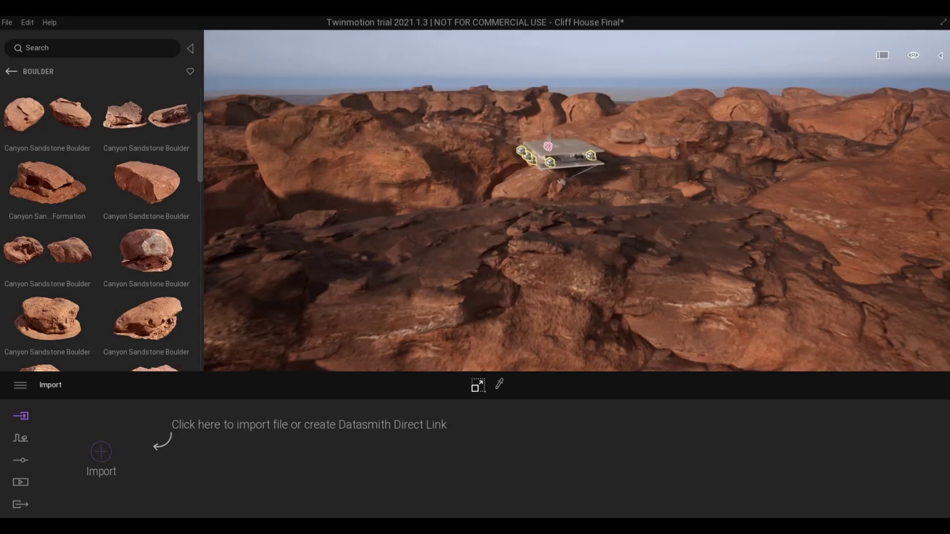
{"action": "left_click_drag", "start_coordinate": [363, 259], "coordinate": [375, 270]}
{"action": "key", "text": "w"}
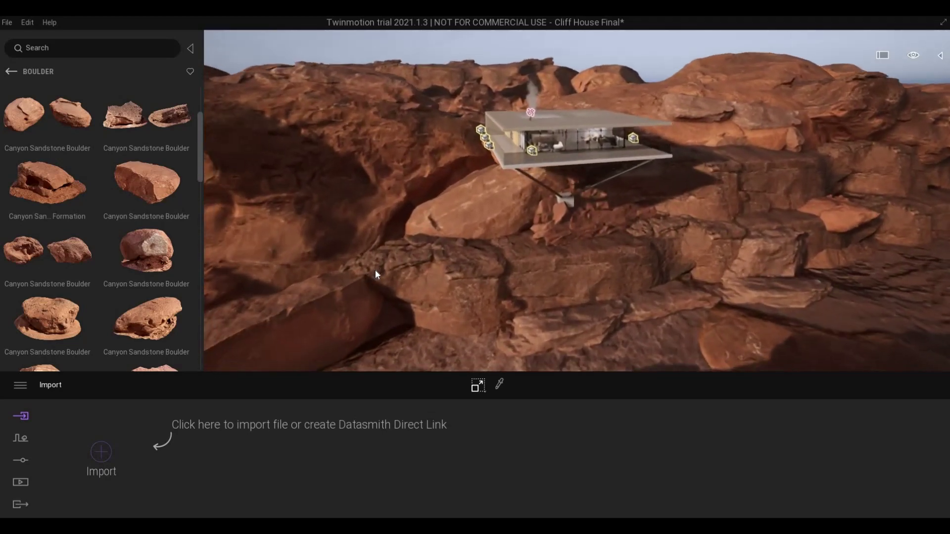